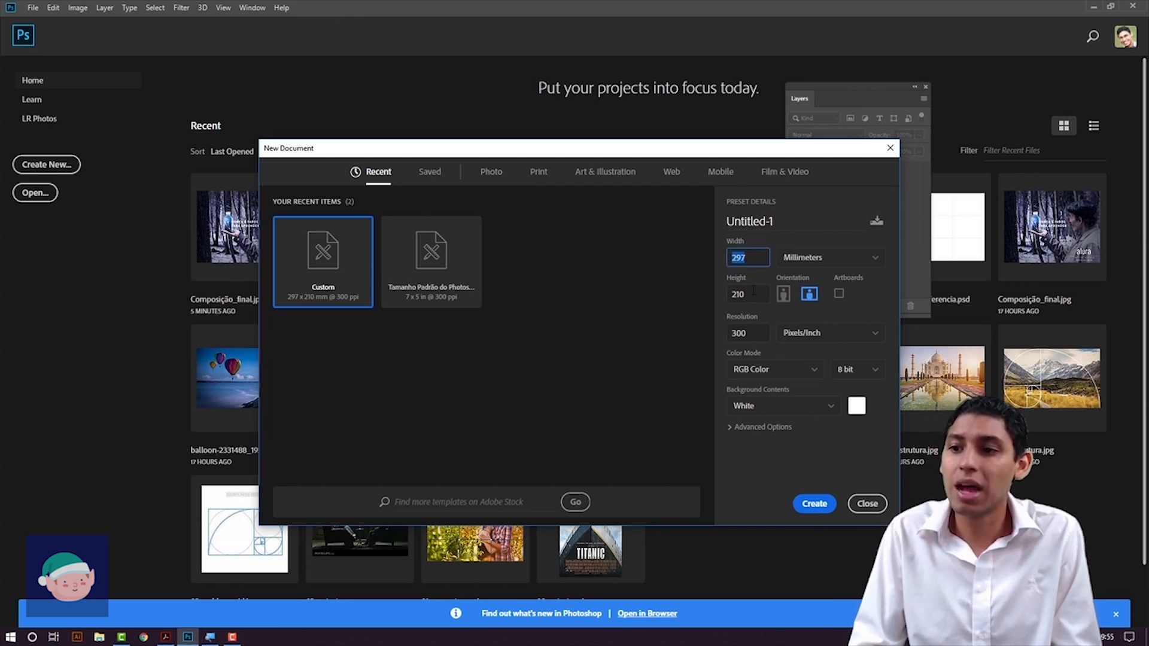
# Create a new document from the A4 print preset in landscape orientation, 297 × 210 mm at 300 pixels/inch
pyautogui.press('Tab')
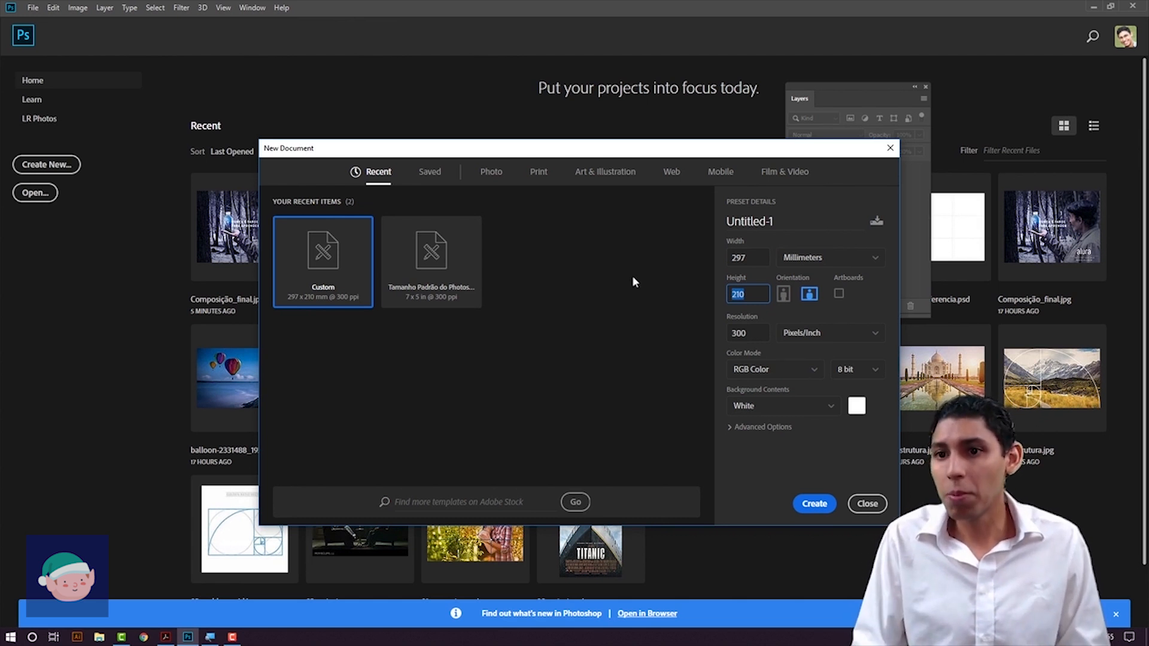
pyautogui.click(538, 175)
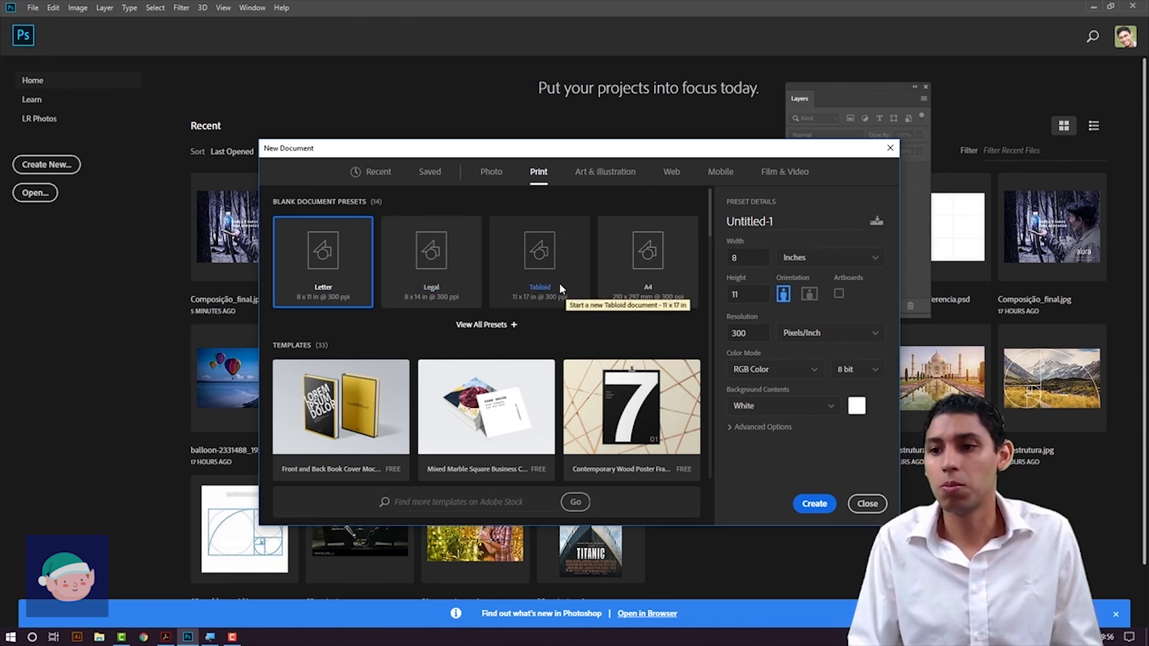
pyautogui.click(652, 269)
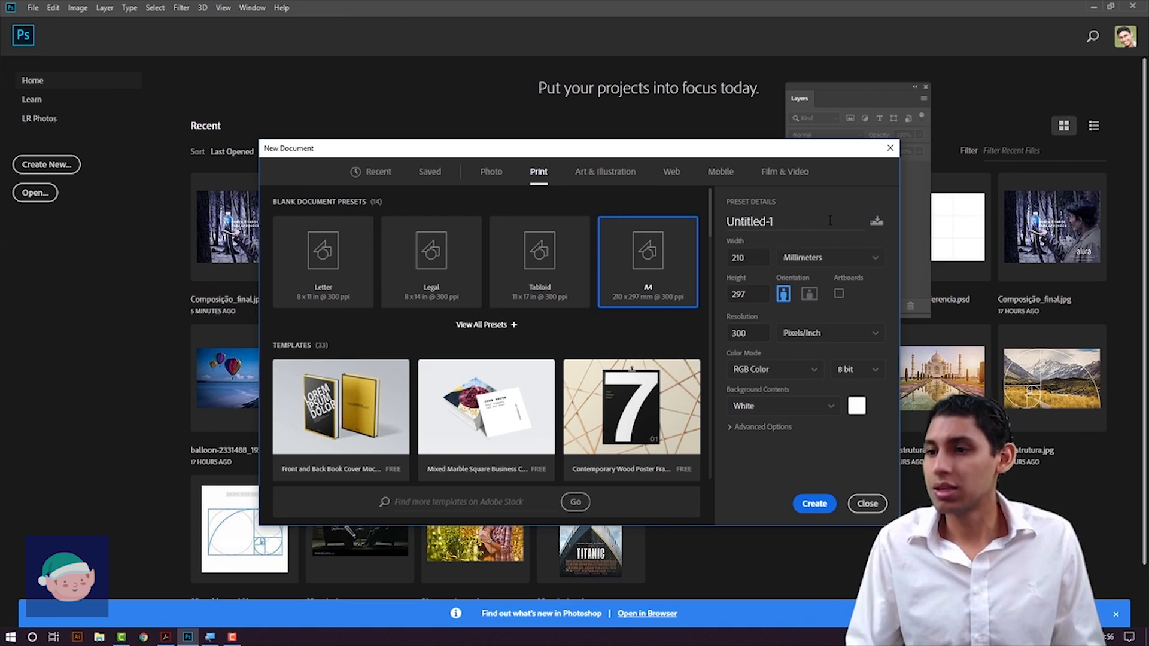
pyautogui.click(809, 294)
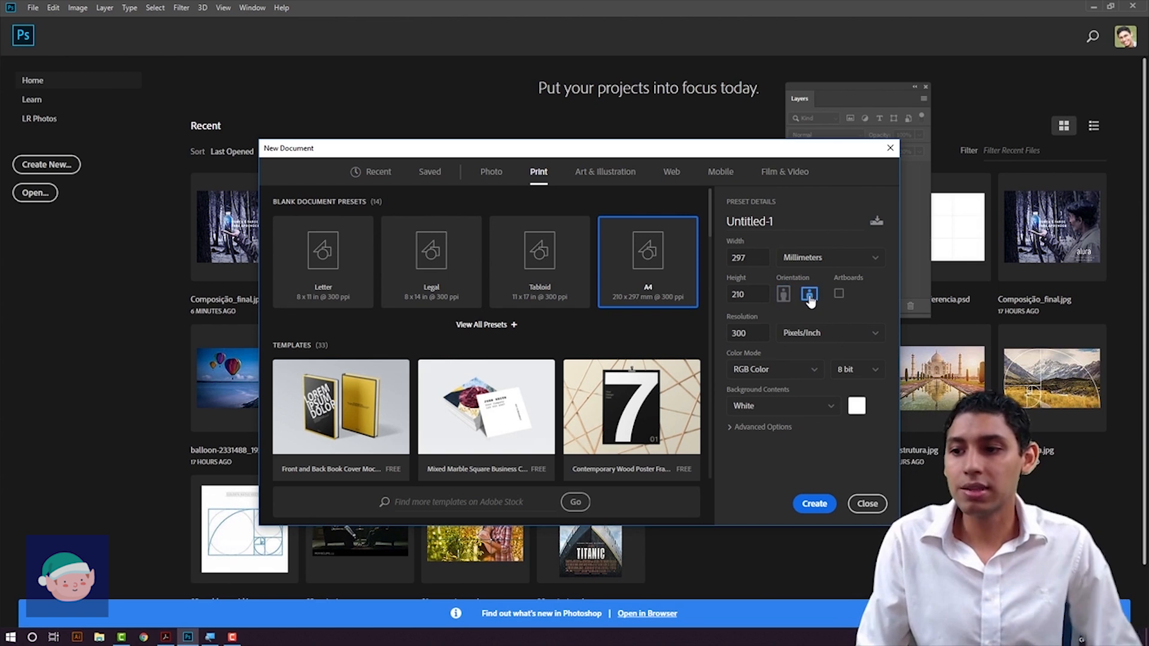
pyautogui.click(815, 503)
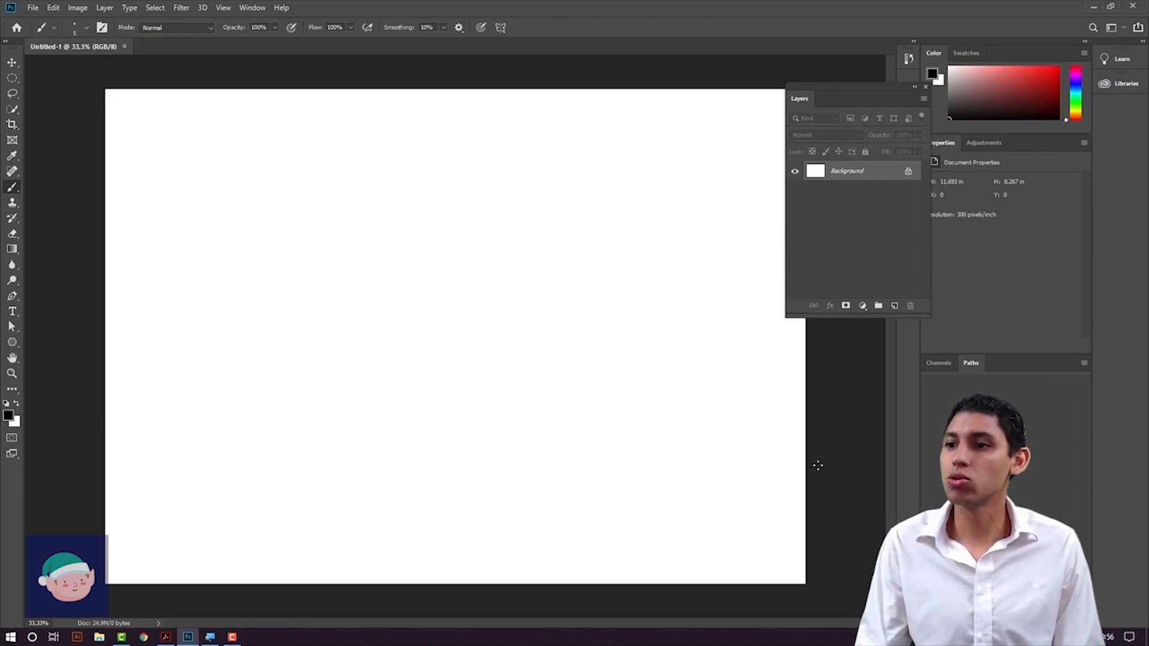
# Move the floating Layers panel over the canvas, hide it and show it again
pyautogui.moveTo(840, 91); pyautogui.dragTo(780, 85)
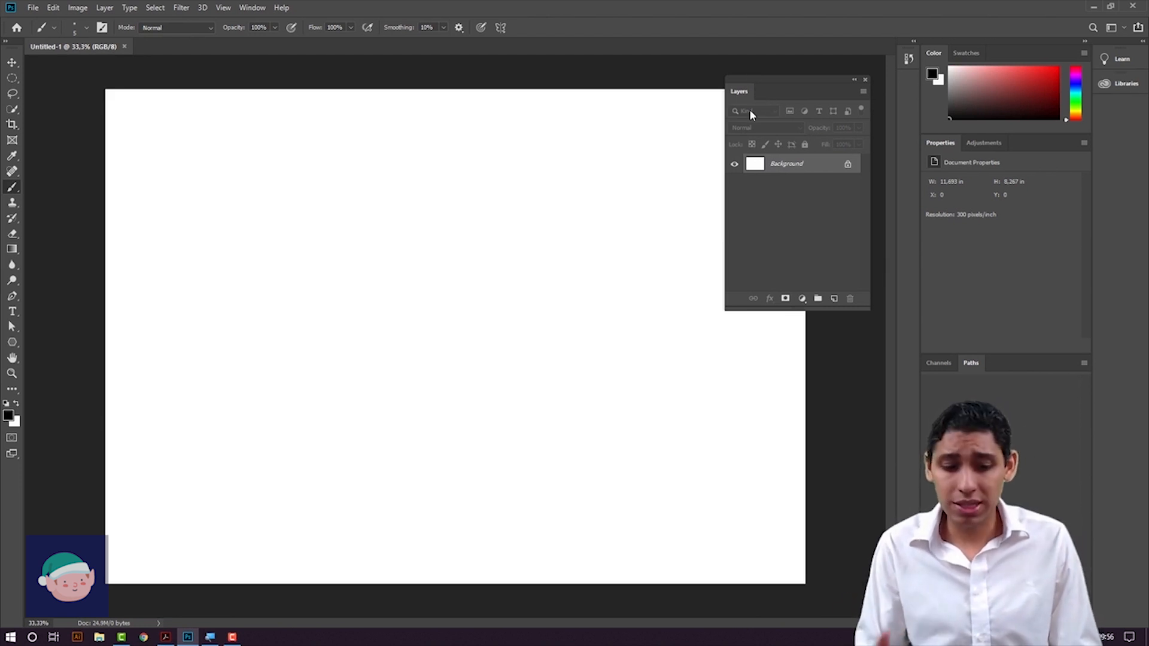
pyautogui.press('F7')
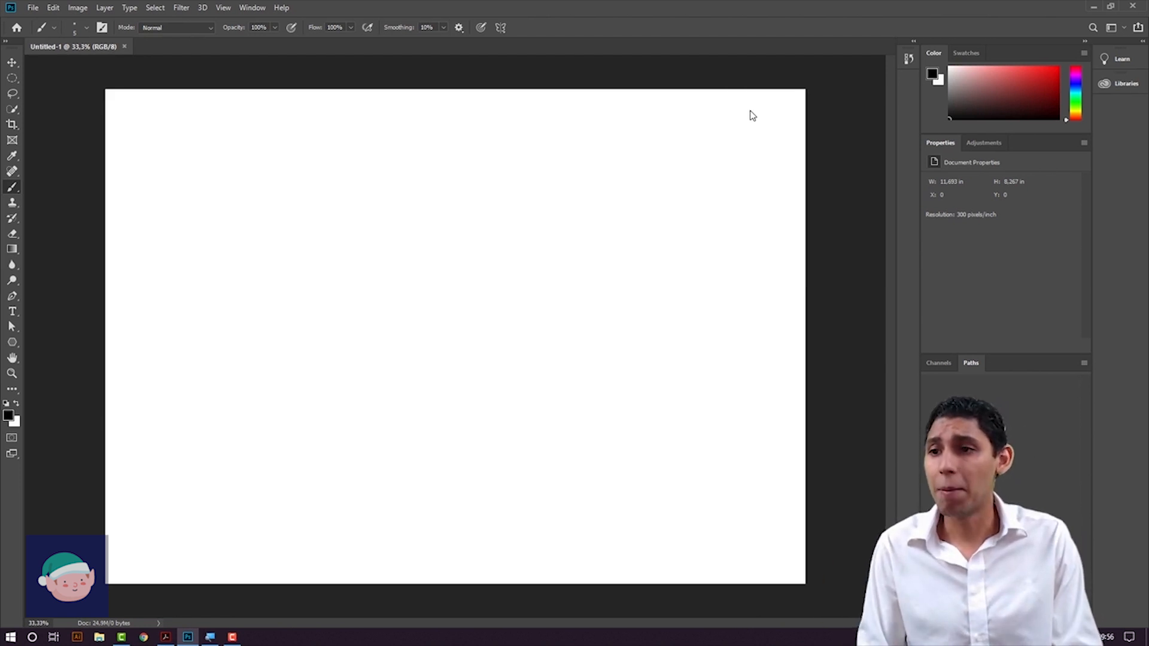
pyautogui.press('F7')
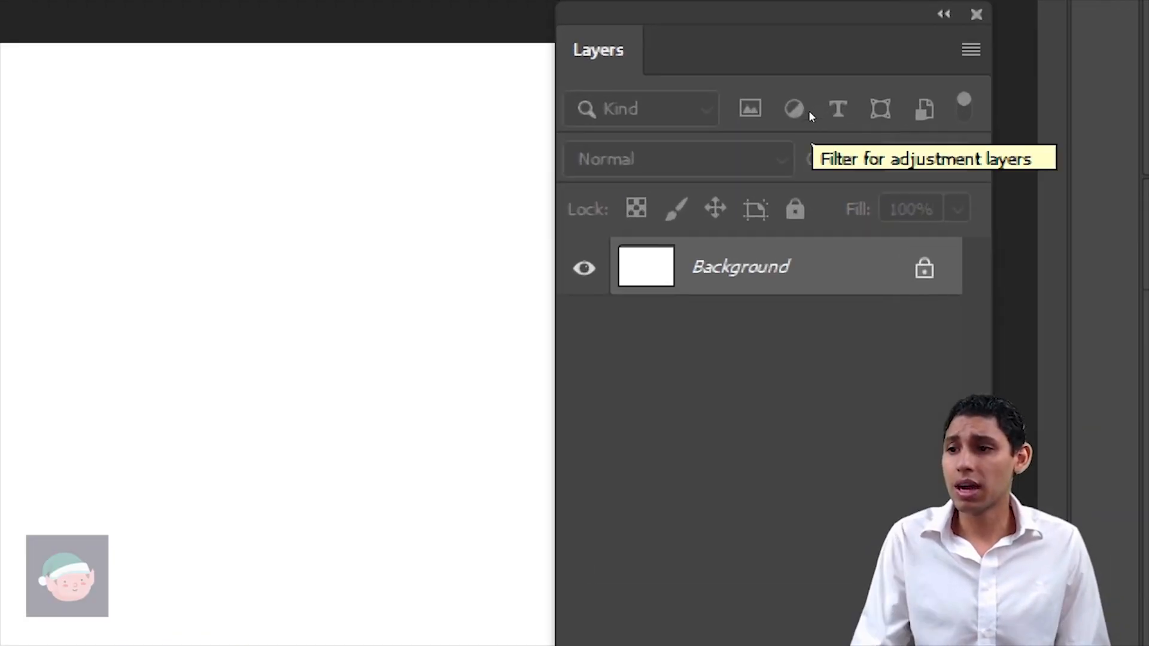
# Add a new empty layer above the Background and name it sangria
pyautogui.hotkey('ctrl', 'shift', 'alt', 'n')
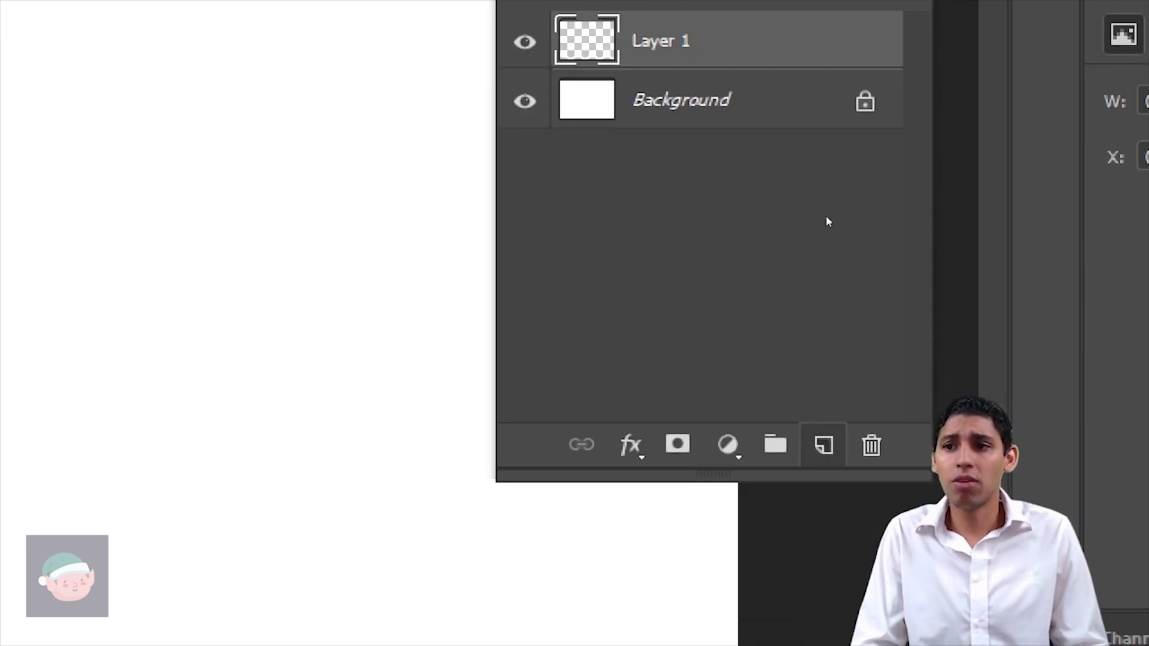
pyautogui.doubleClick(784, 160)
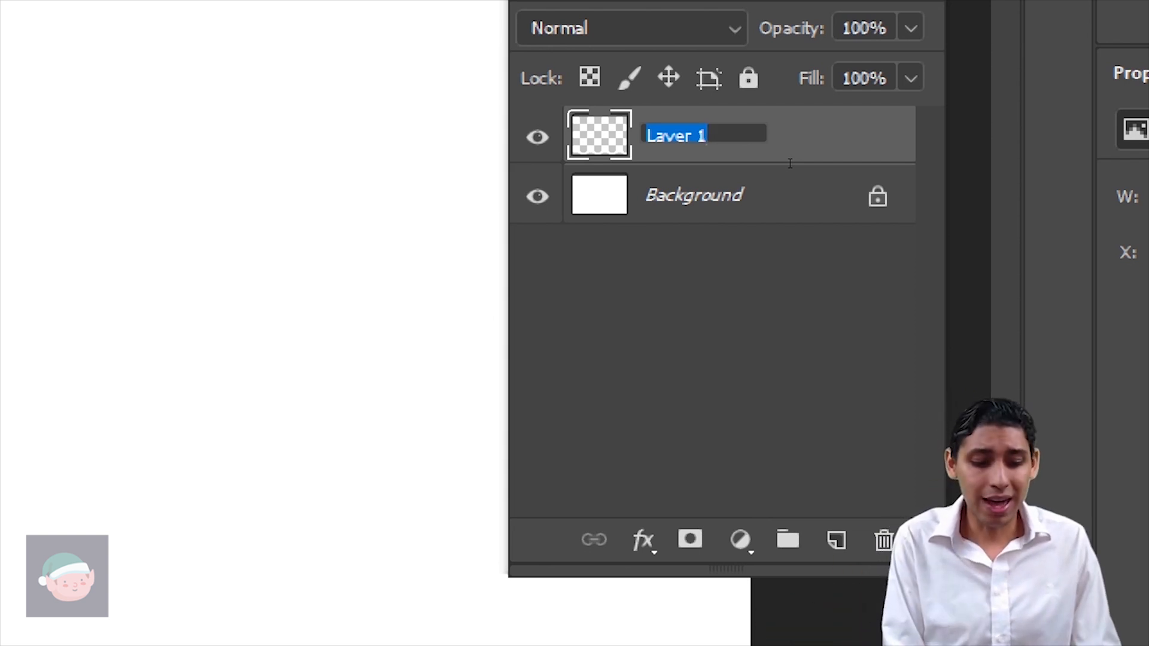
pyautogui.write('sangria')
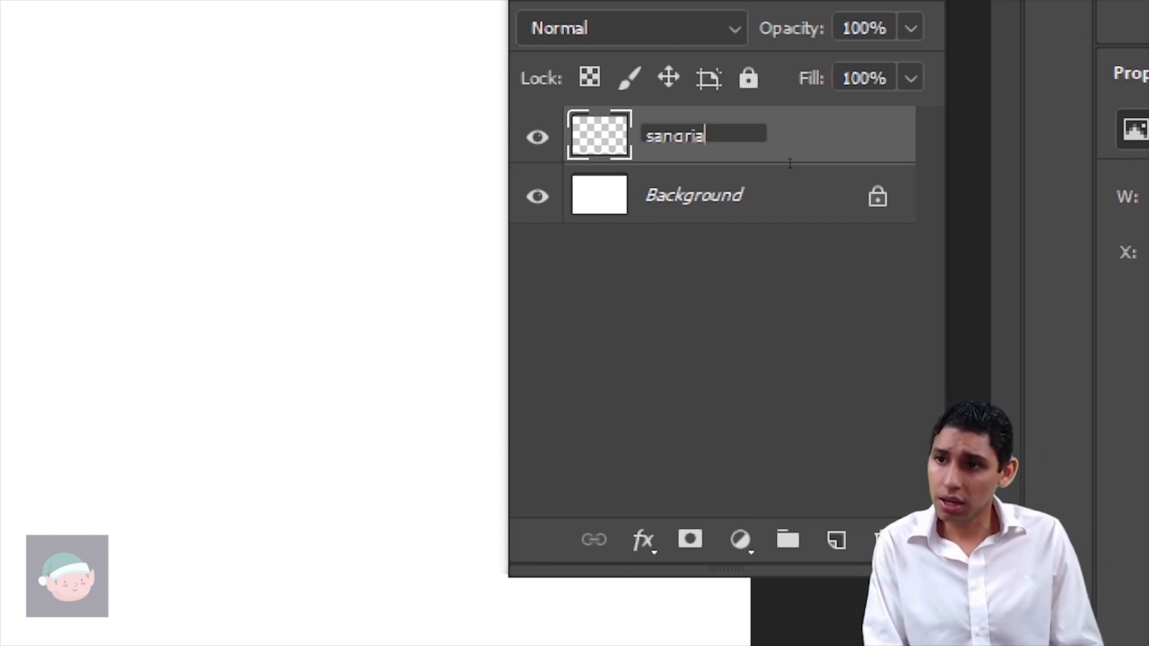
pyautogui.press('Return')
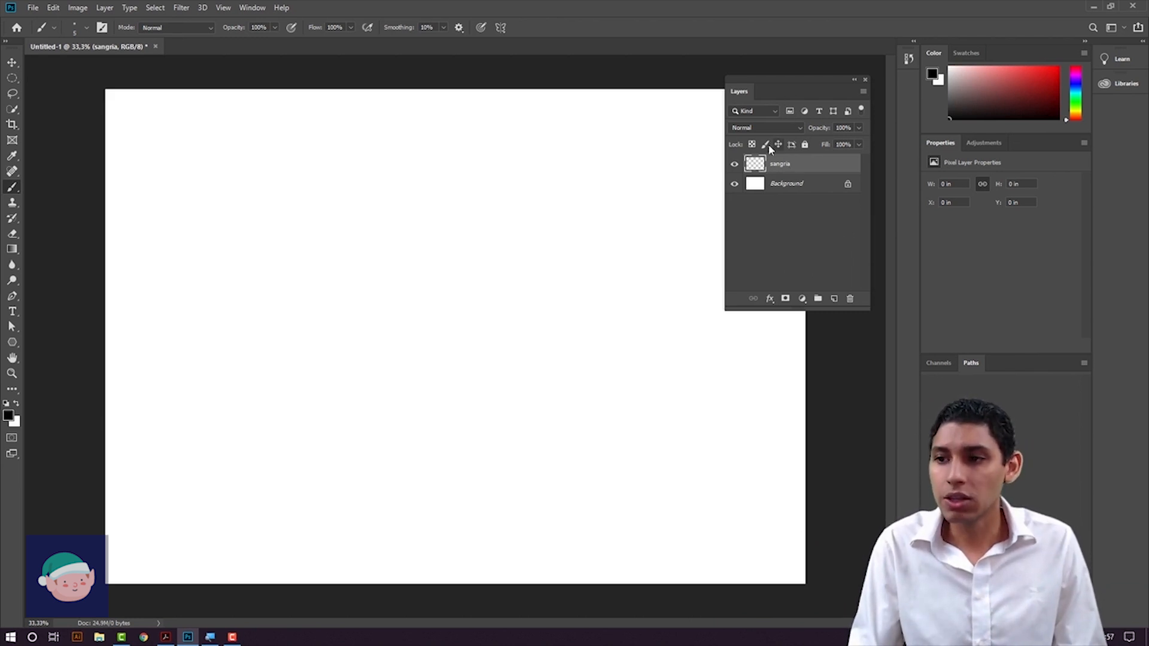
# Move the Layers panel off to the side of the canvas and switch to the Rectangular Marquee tool
pyautogui.moveTo(778, 77); pyautogui.dragTo(865, 105)
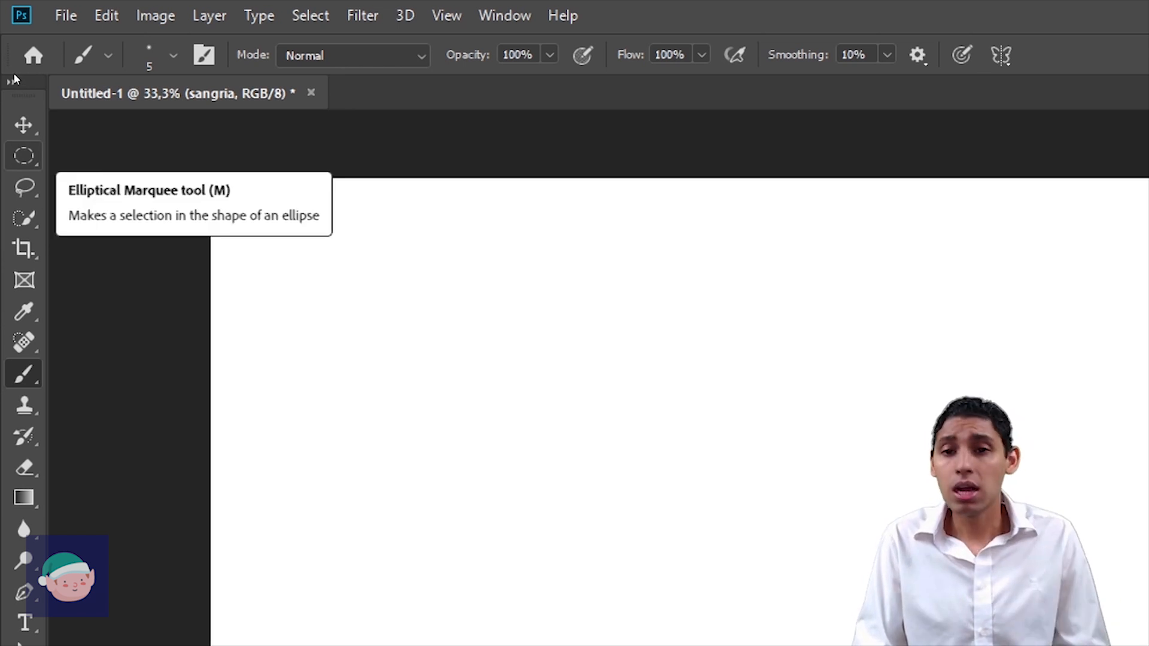
pyautogui.rightClick(24, 155)
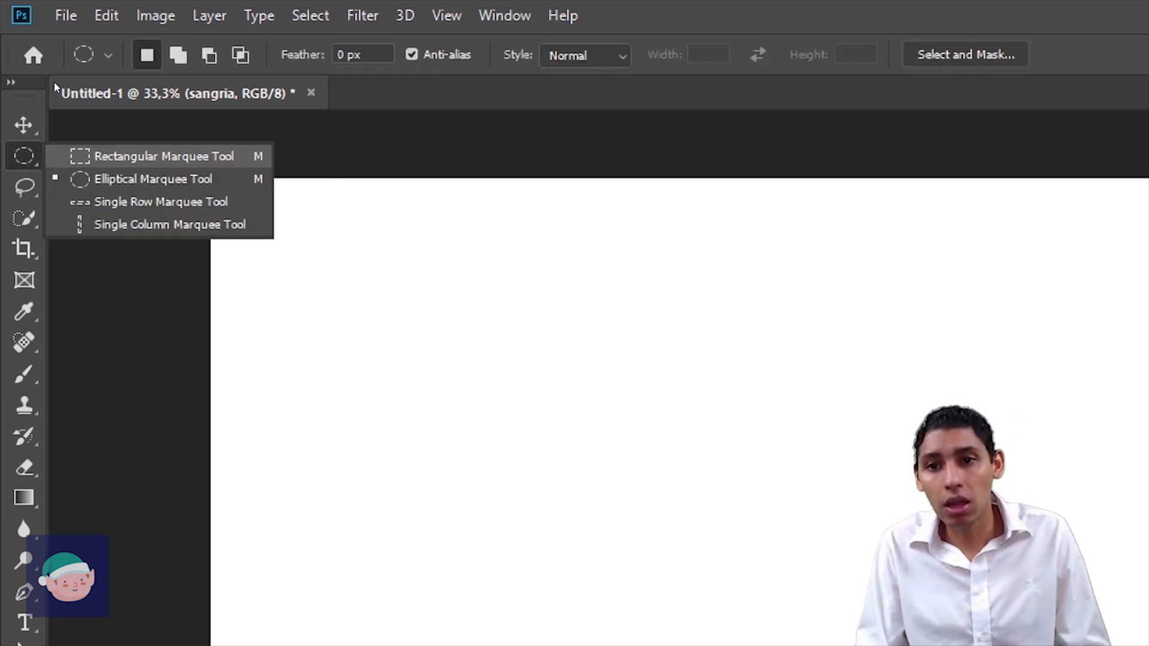
pyautogui.click(119, 156)
# Draw a trial selection about 0,520 × 0,510 in at the page's upper-left corner and deselect it
pyautogui.moveTo(210, 179); pyautogui.dragTo(272, 238)
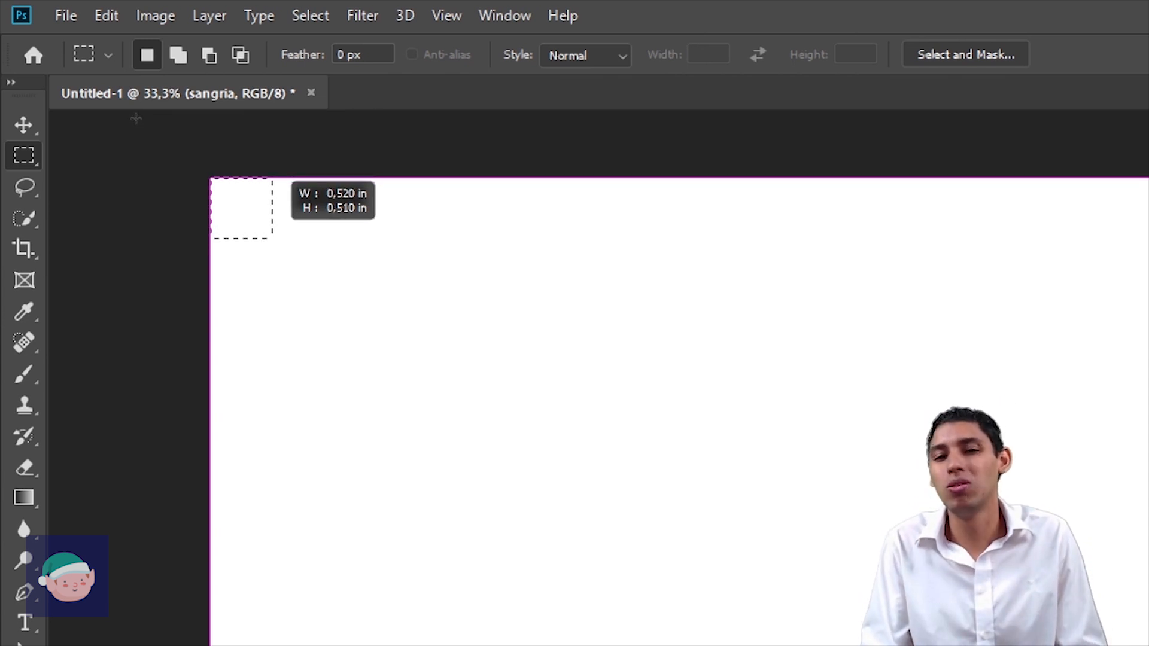
pyautogui.moveTo(273, 239); pyautogui.dragTo(273, 239)
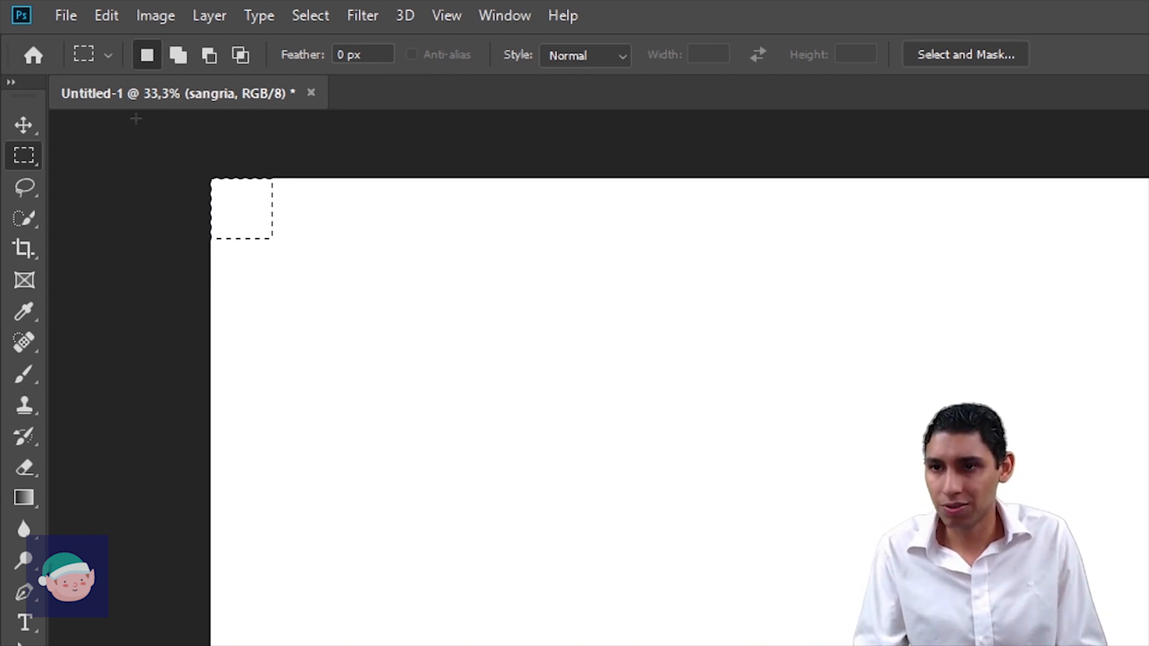
pyautogui.click(136, 118)
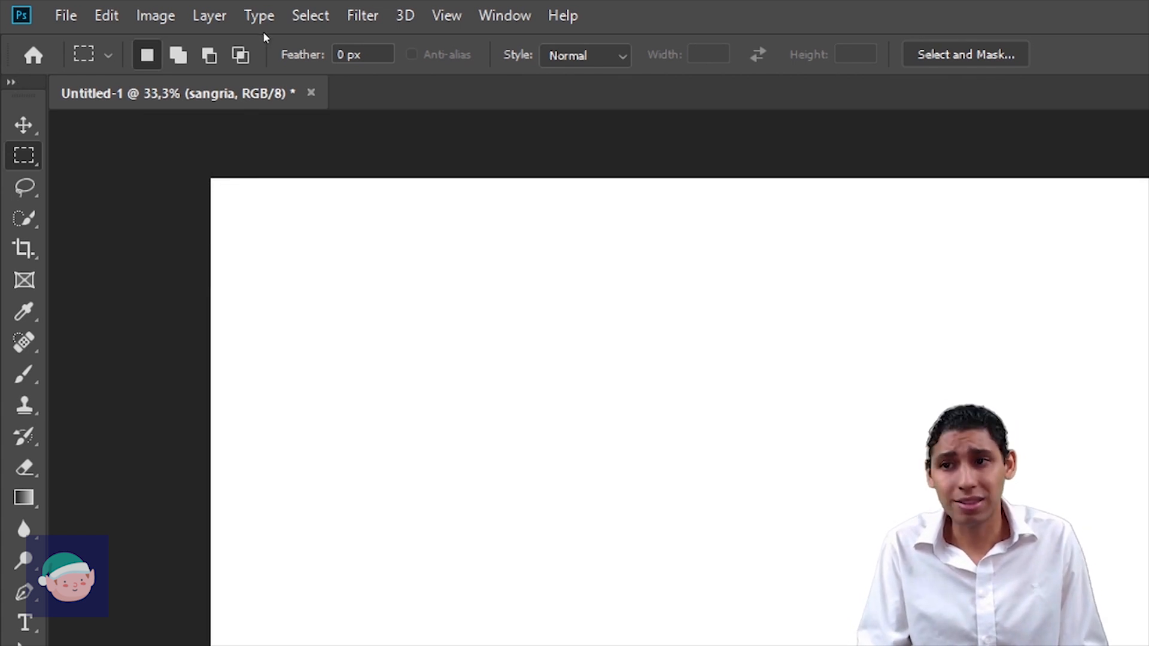
# Switch the marquee style to Fixed Size and place a trial 64 × 64 px selection on the page
pyautogui.click(621, 55)
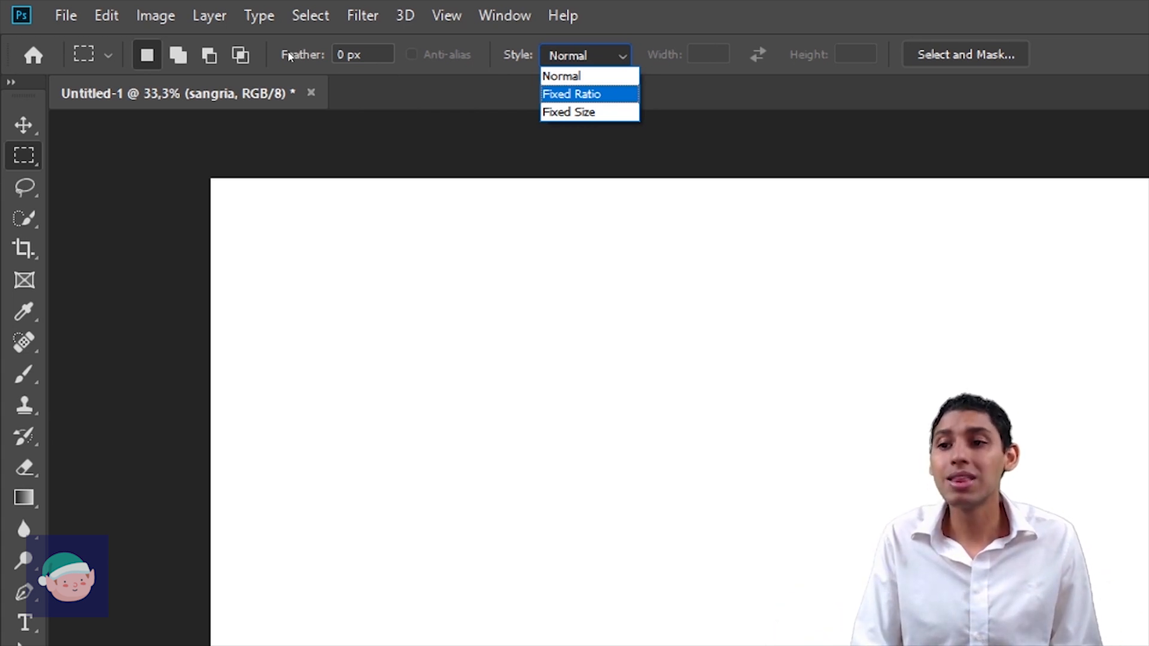
pyautogui.press('Down')
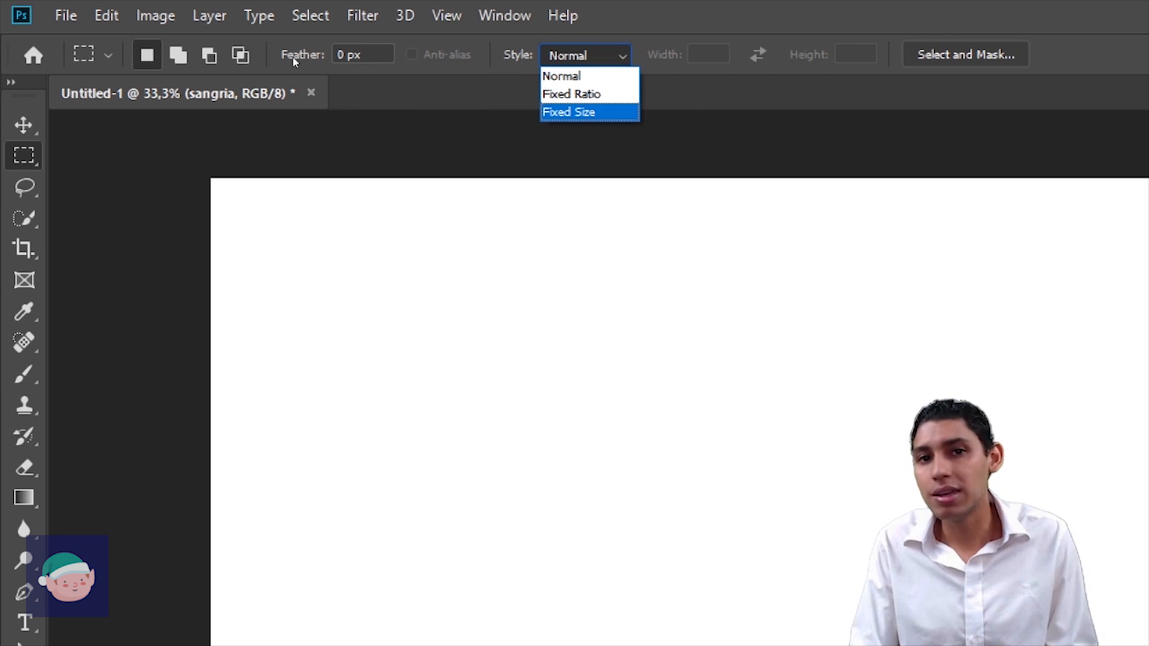
pyautogui.press('Return')
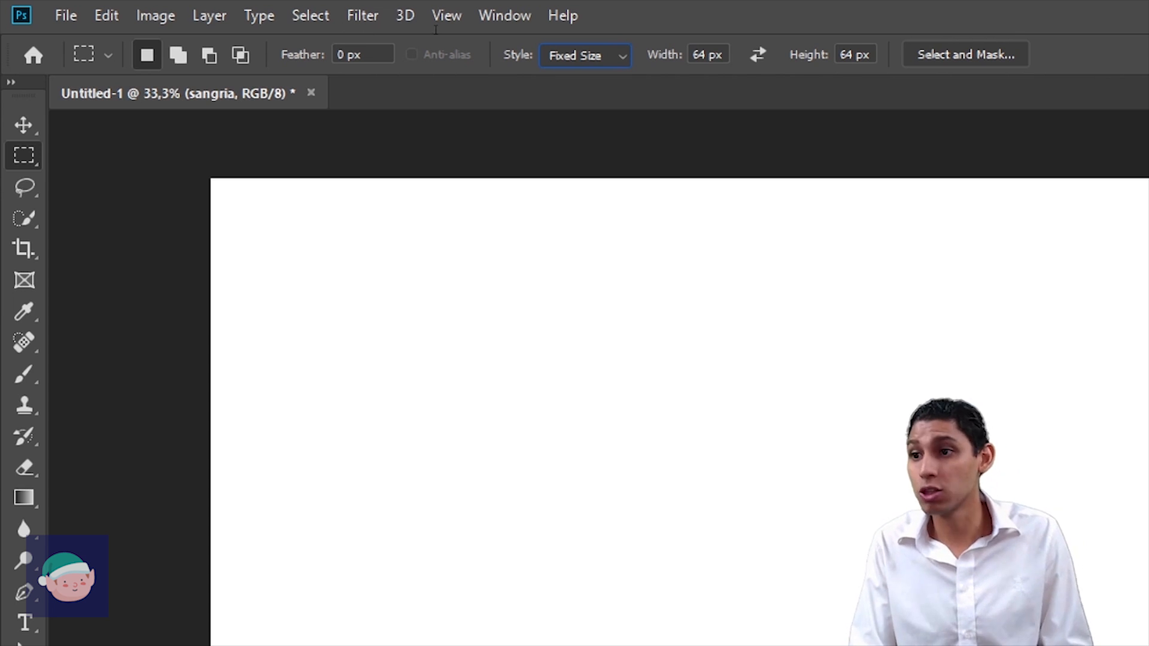
pyautogui.click(446, 227)
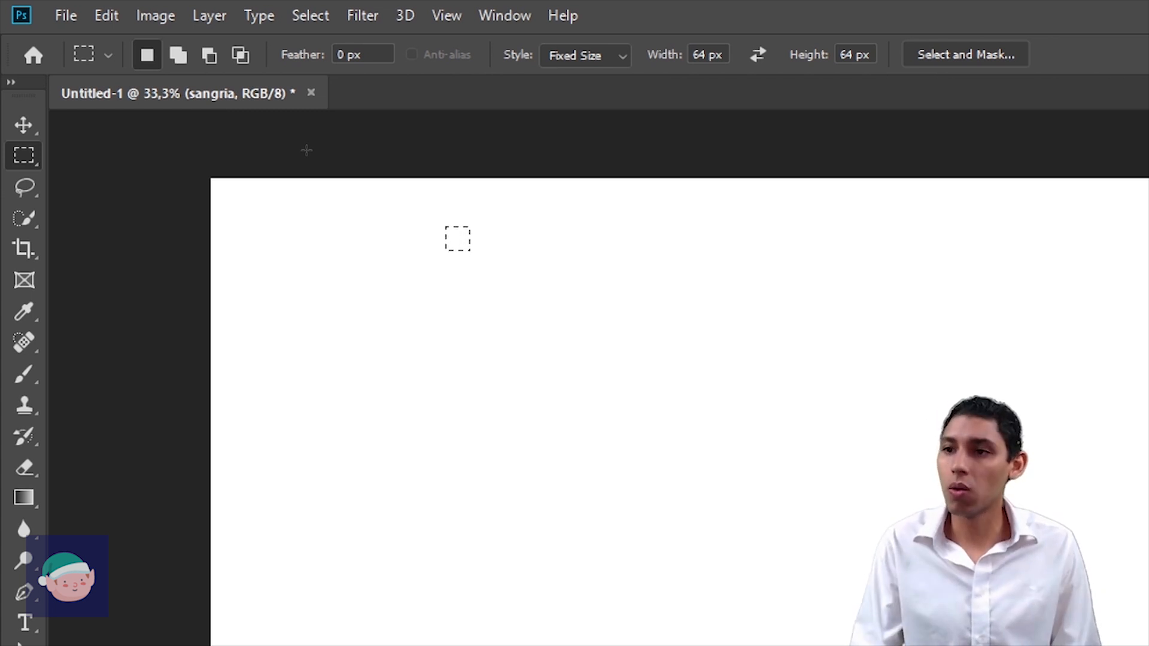
# Set the fixed selection's width and height to 0,5 cm and place the selection in the page's upper-left corner
pyautogui.moveTo(724, 56); pyautogui.dragTo(316, 24)
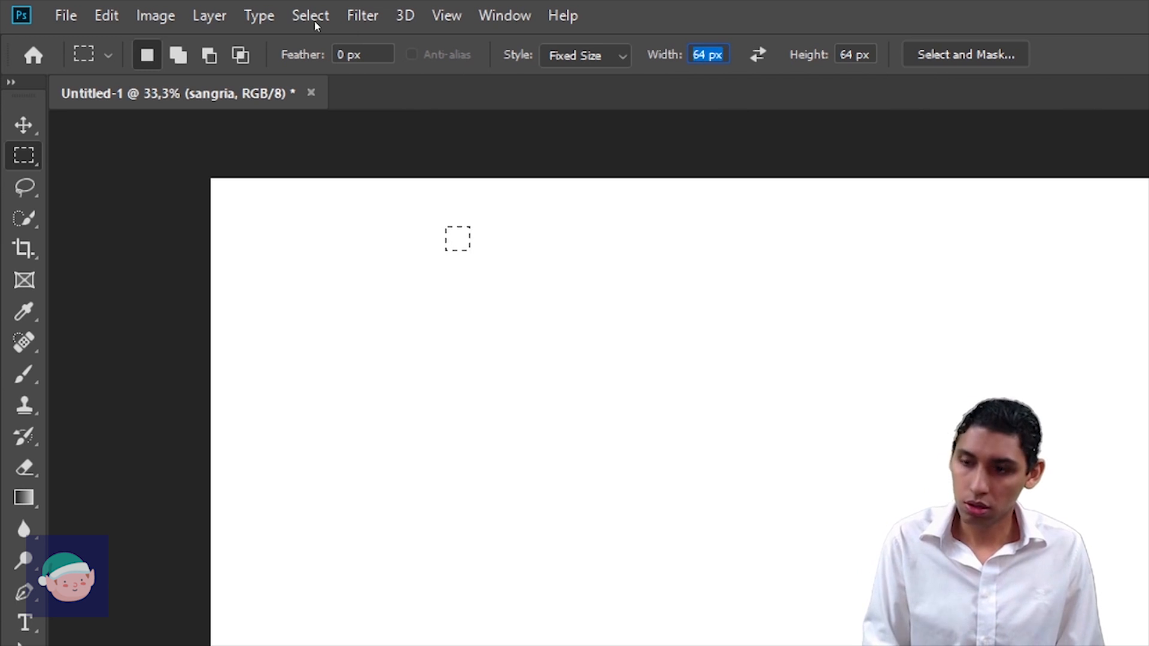
pyautogui.write('0,5 cm')
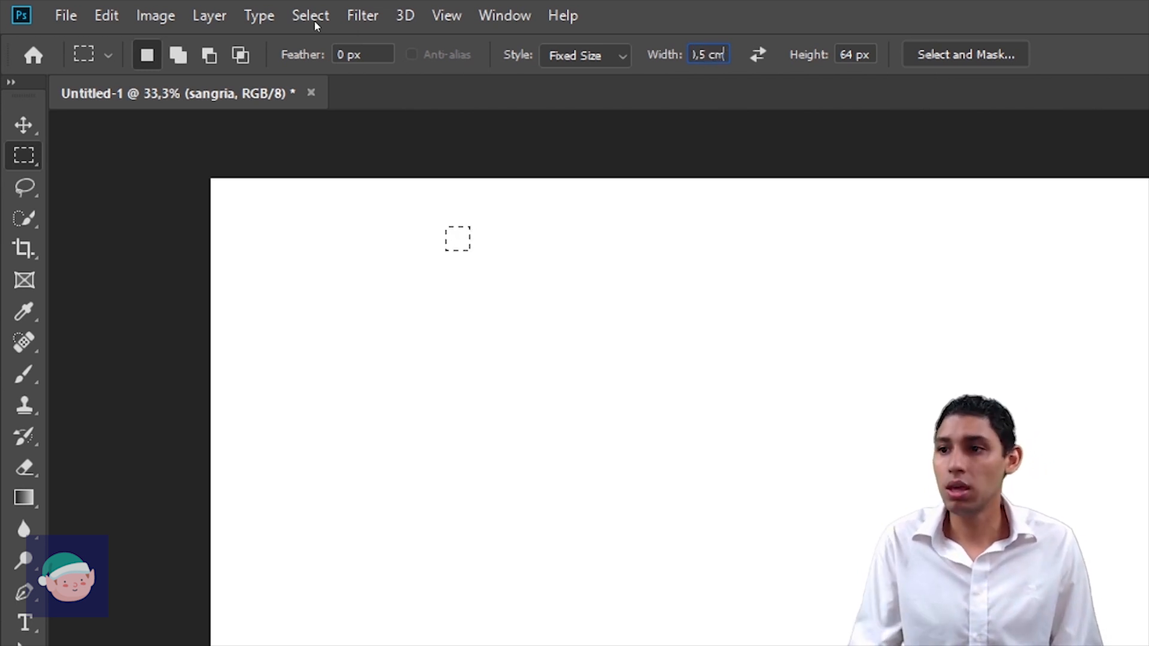
pyautogui.press('Tab')
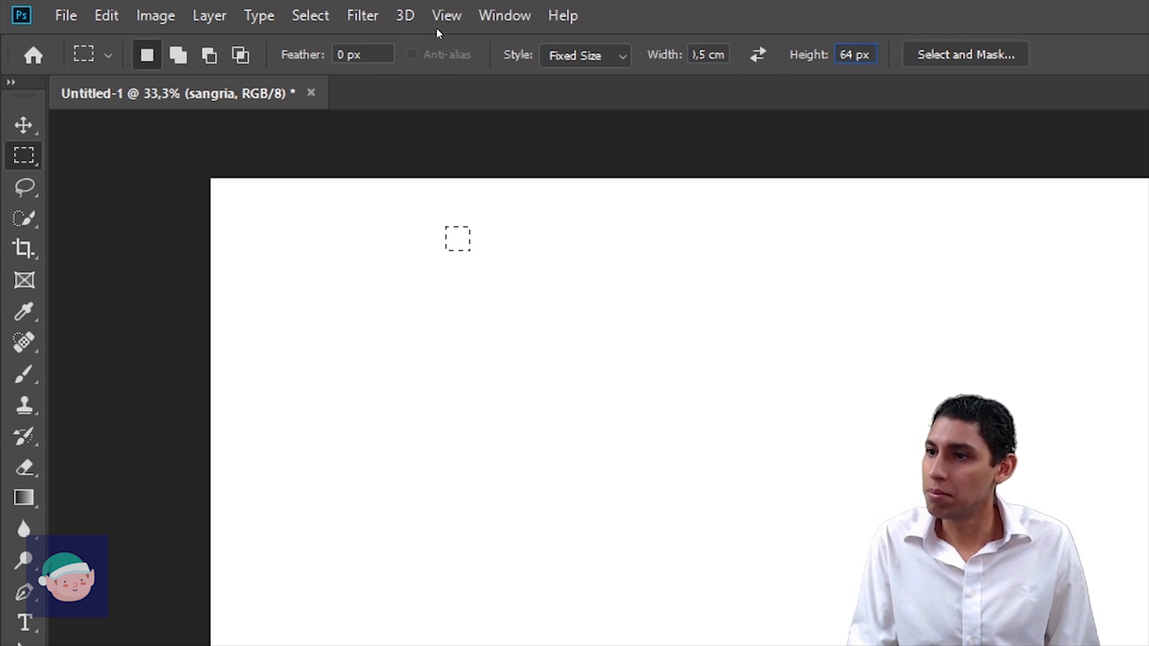
pyautogui.write('0,5 cm')
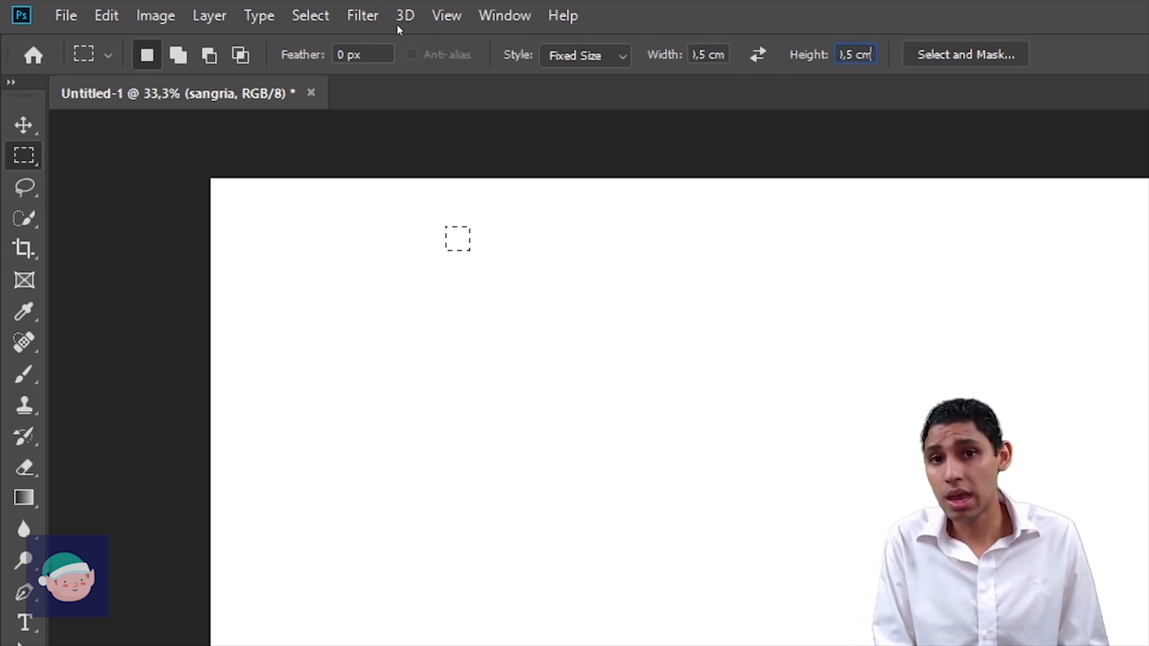
pyautogui.click(427, 314)
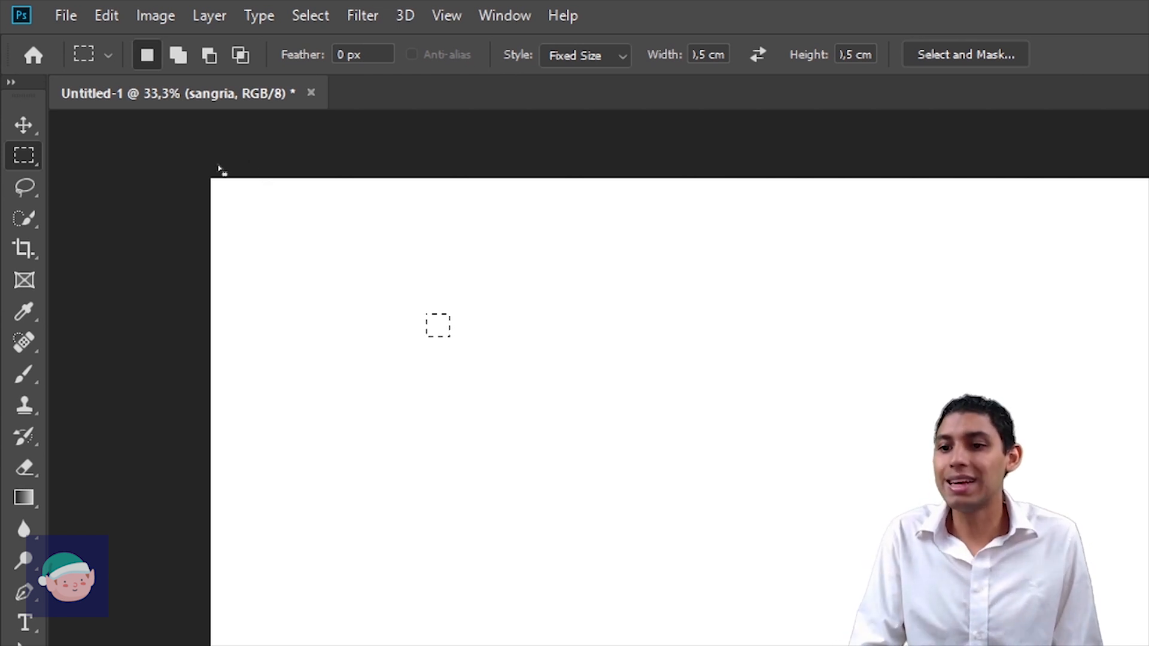
pyautogui.moveTo(431, 324); pyautogui.dragTo(229, 189)
# Show the rulers and add a horizontal and a vertical guide along the inner edges of the upper-left corner selection
pyautogui.moveTo(120, 97); pyautogui.dragTo(118, 100)
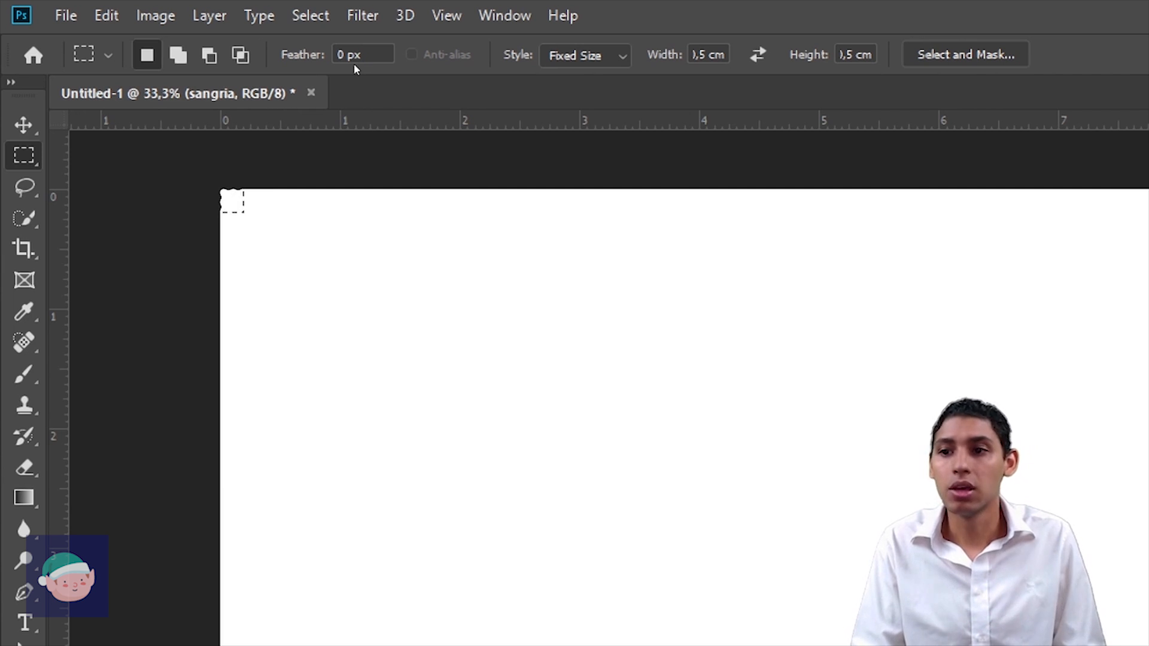
pyautogui.hotkey('ctrl', 'r')
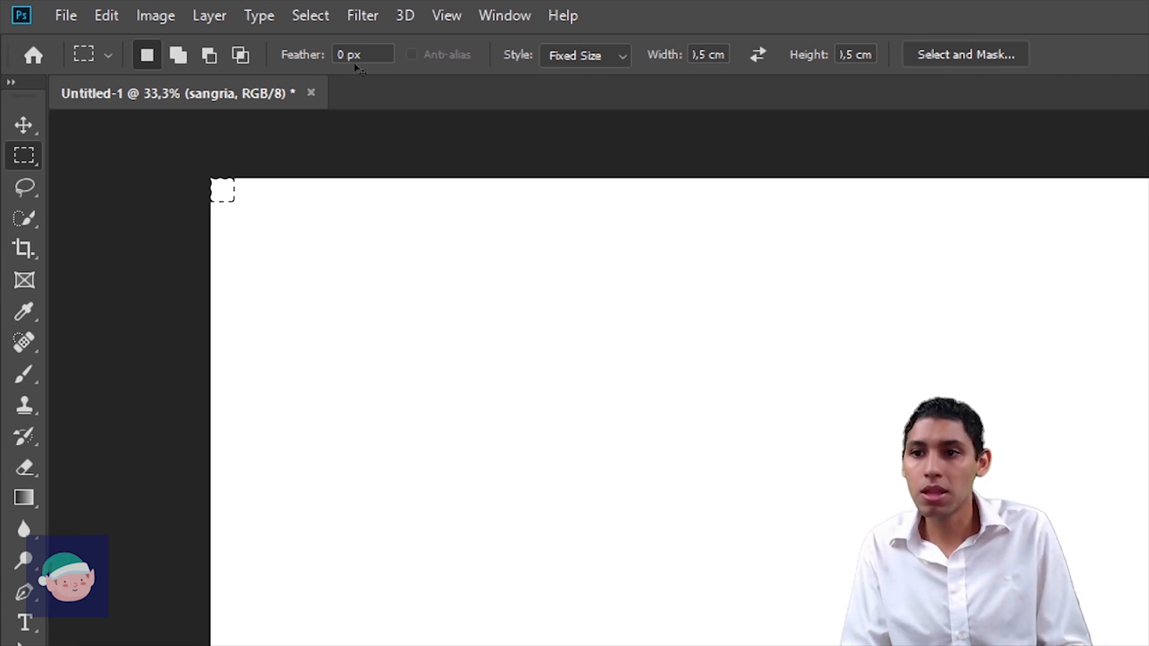
pyautogui.hotkey('ctrl', 'r')
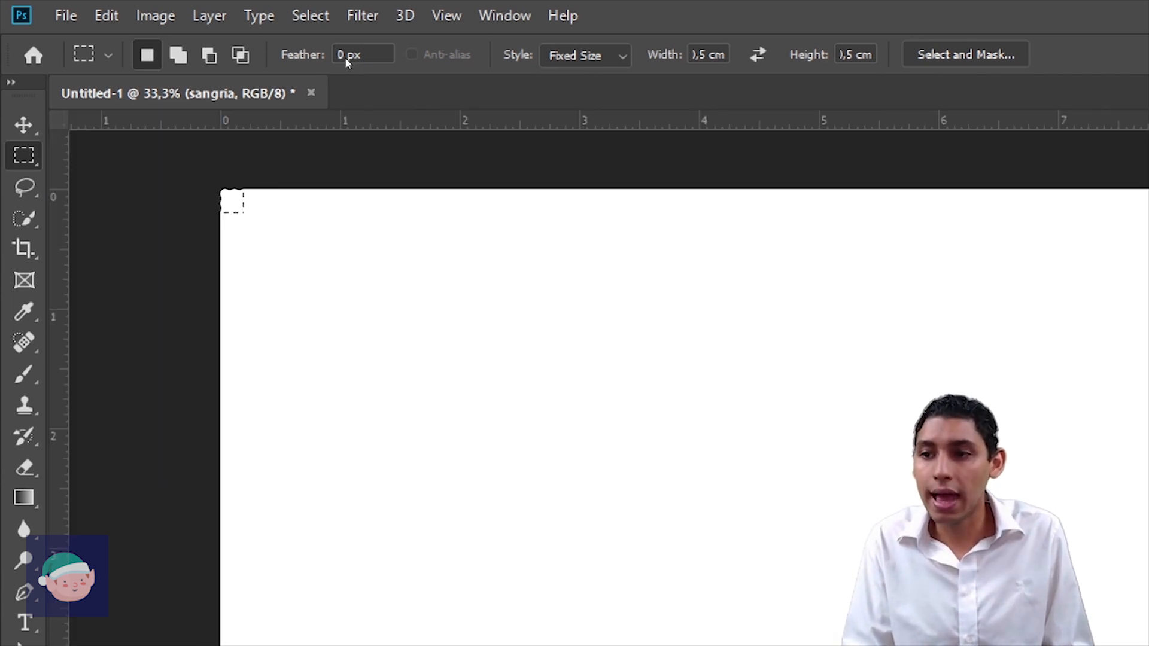
pyautogui.moveTo(690, 114); pyautogui.dragTo(678, 213)
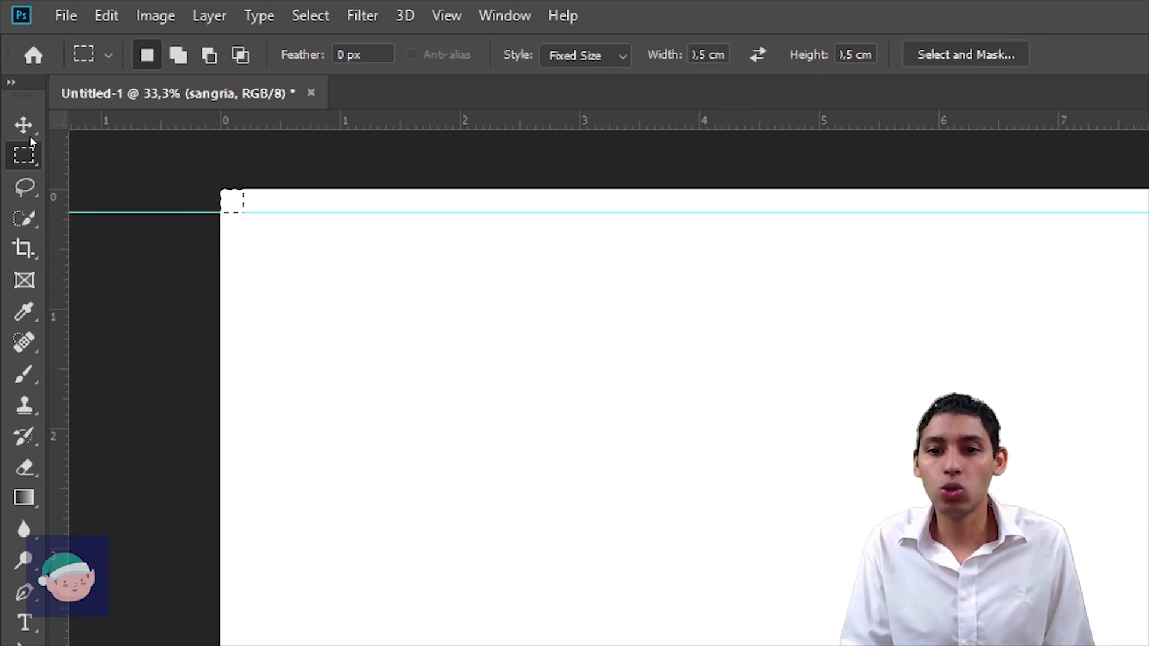
pyautogui.moveTo(60, 233); pyautogui.dragTo(244, 234)
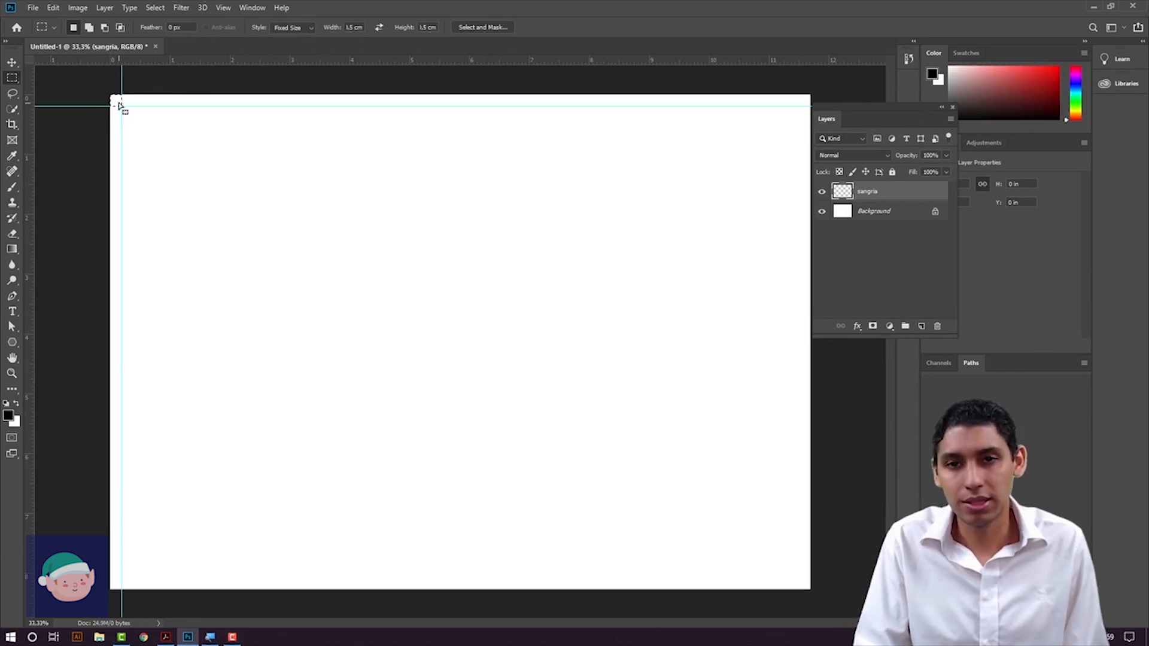
# Move the 0,5 cm selection to the page's lower-right corner and add a horizontal guide along its upper edge
pyautogui.moveTo(118, 105); pyautogui.dragTo(806, 586)
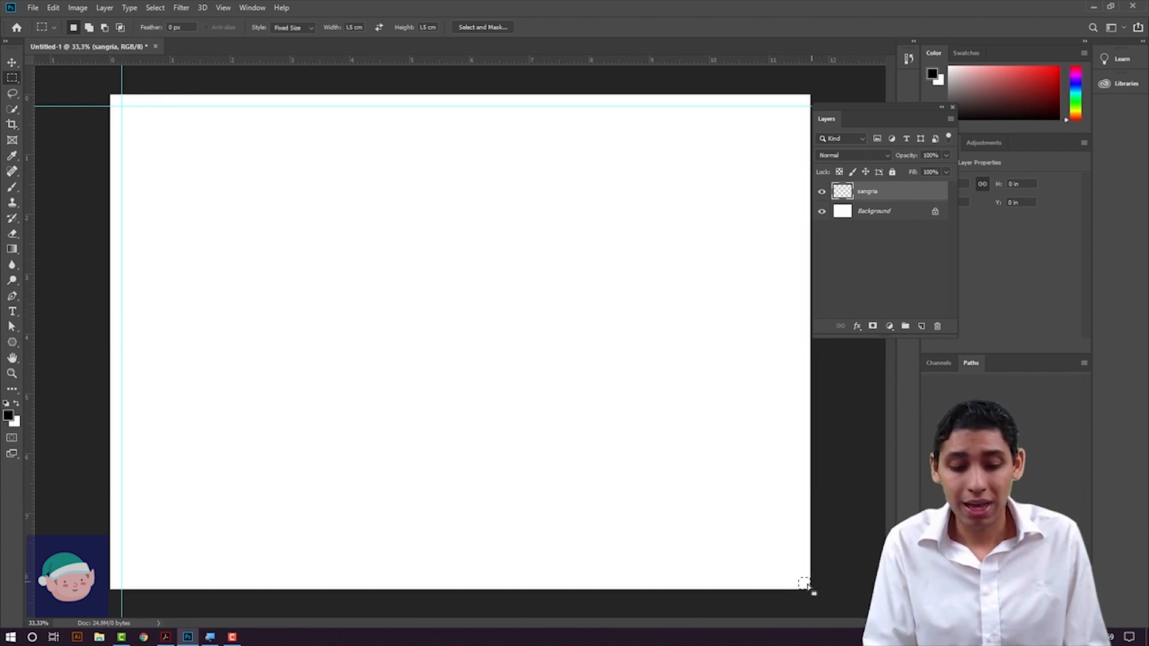
pyautogui.press('super')
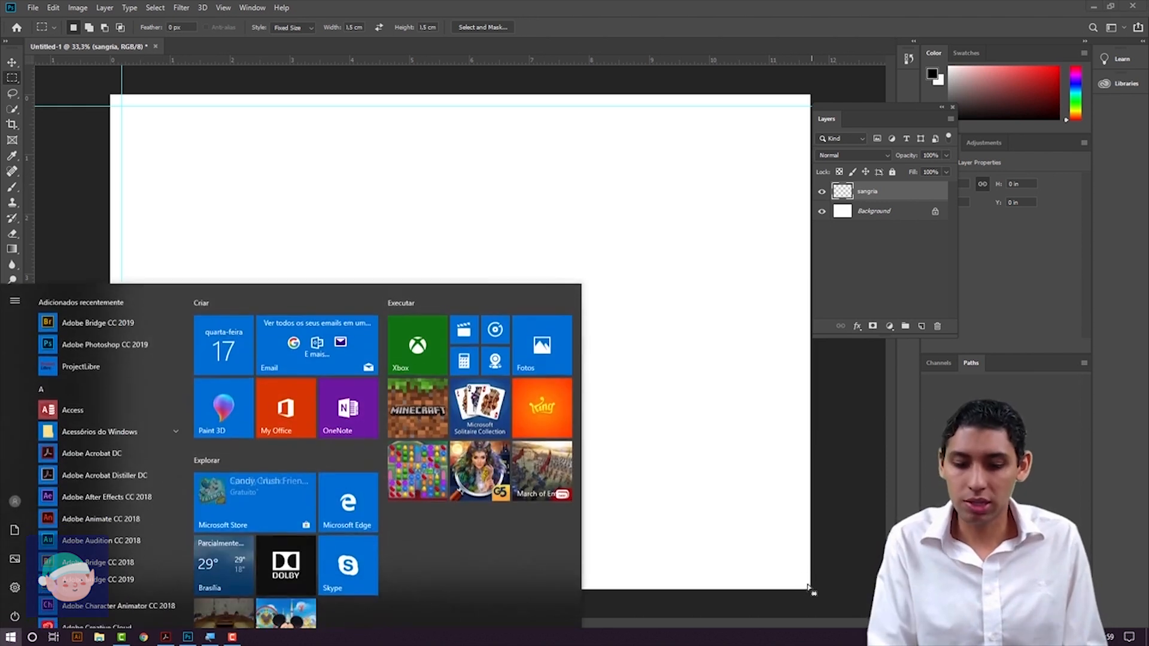
pyautogui.press('super')
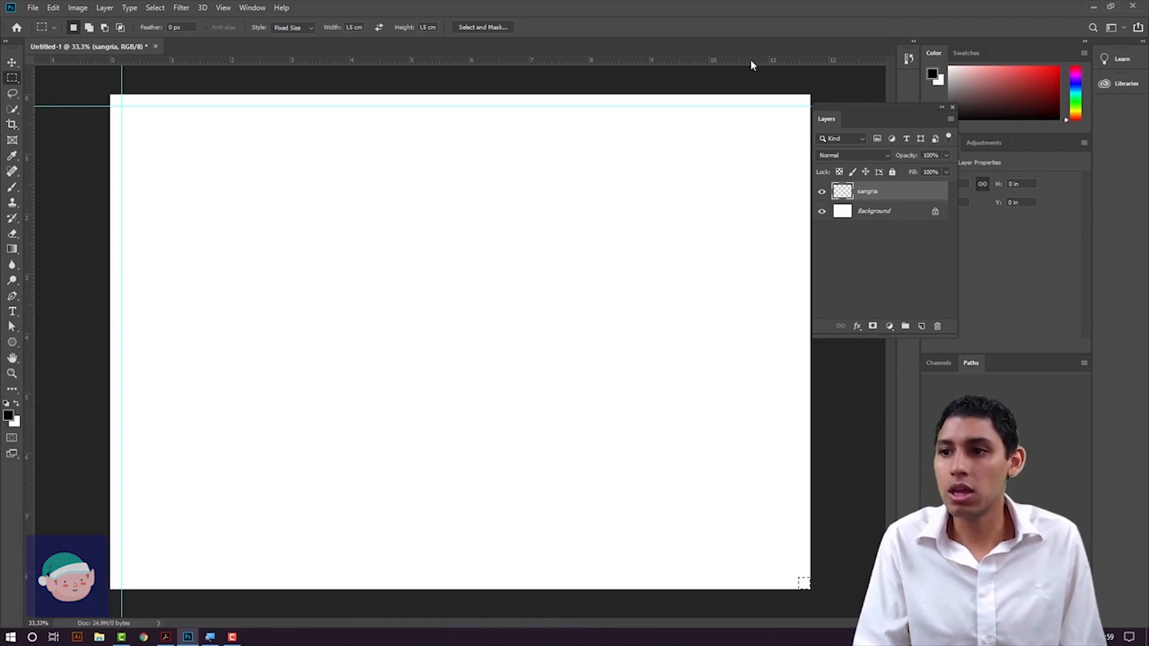
pyautogui.moveTo(752, 62); pyautogui.dragTo(744, 574)
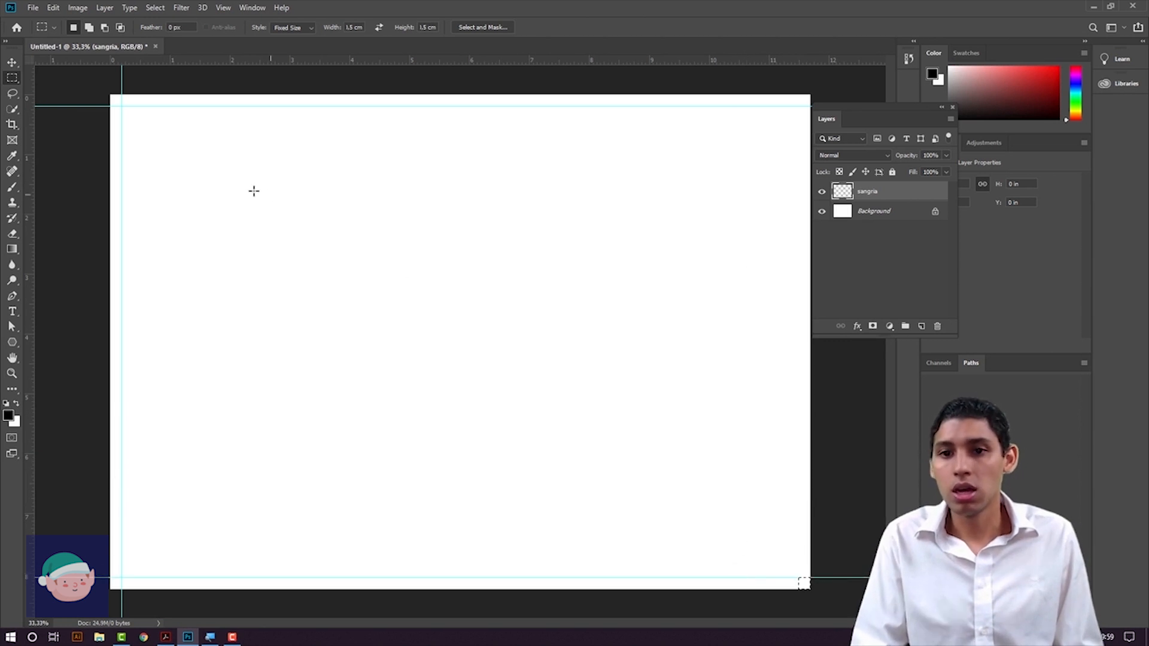
# Add a vertical guide along the inner edge of the lower-right corner selection and check the page with the guides hidden
pyautogui.moveTo(25, 208); pyautogui.dragTo(798, 251)
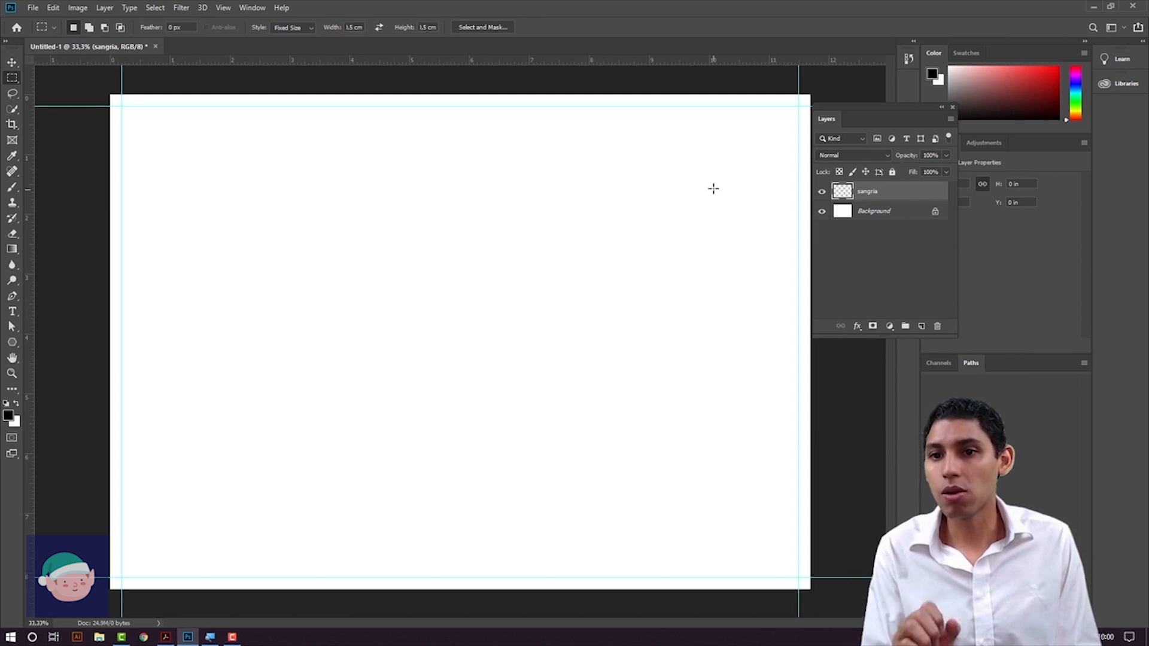
pyautogui.hotkey('ctrl', ';')
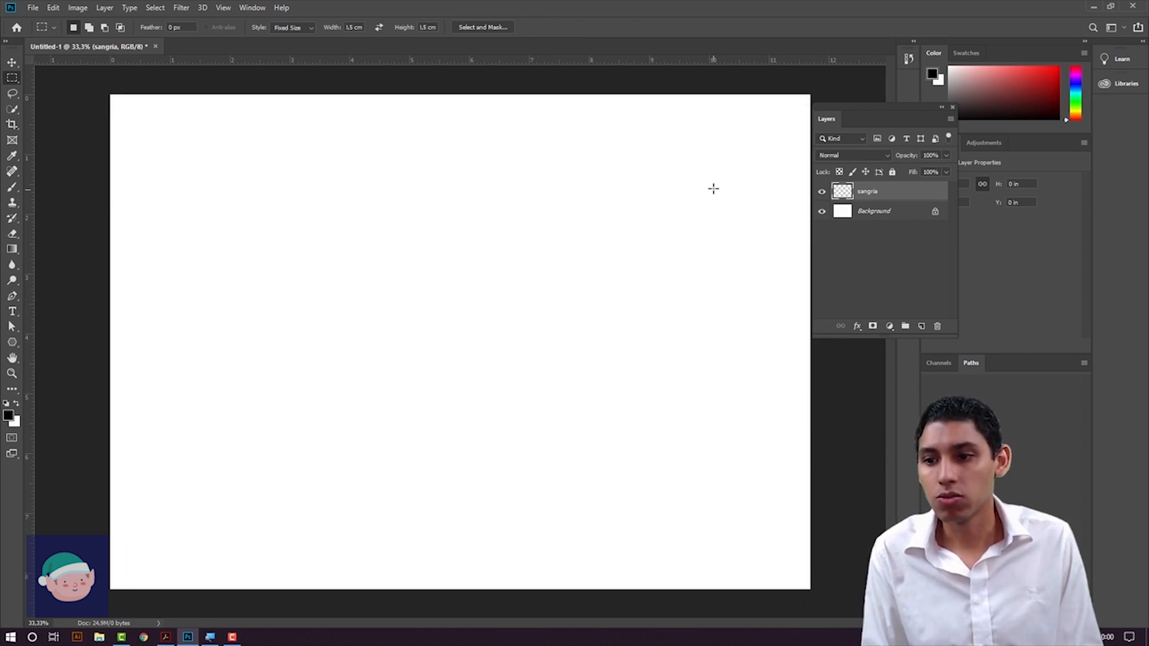
pyautogui.hotkey('ctrl', ';')
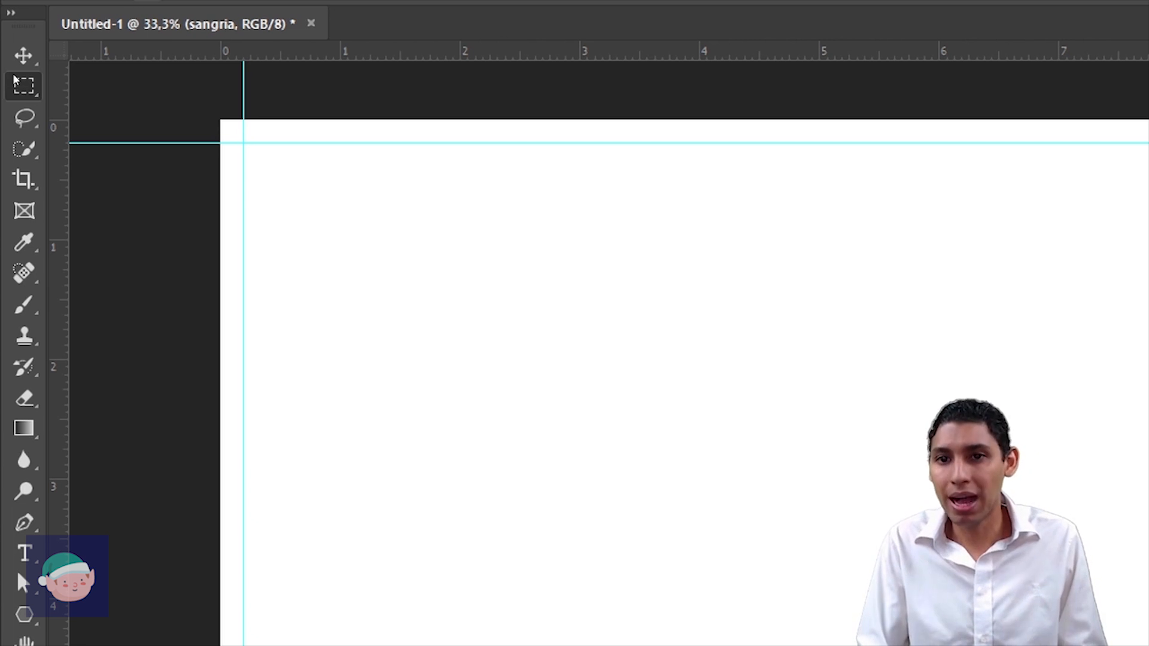
# Switch to the Single Row Marquee tool and place a one-pixel-high selection along the upper horizontal guide
pyautogui.rightClick(16, 85)
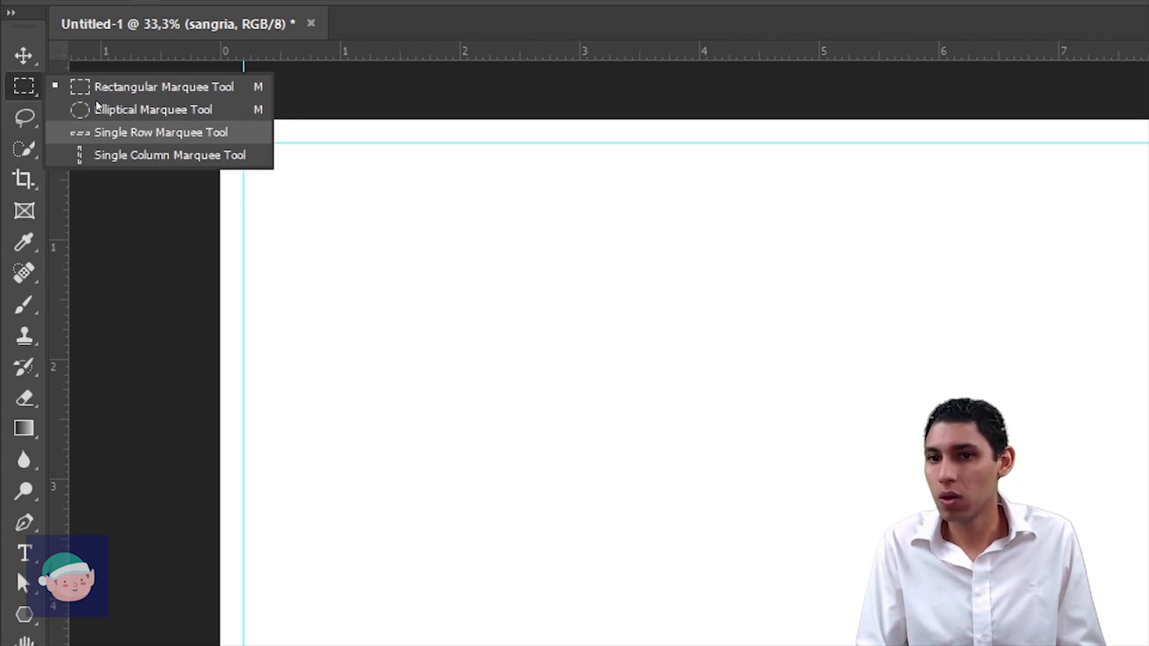
pyautogui.click(162, 133)
pyautogui.moveTo(670, 310); pyautogui.dragTo(704, 250)
pyautogui.hotkey('ctrl', 'd')
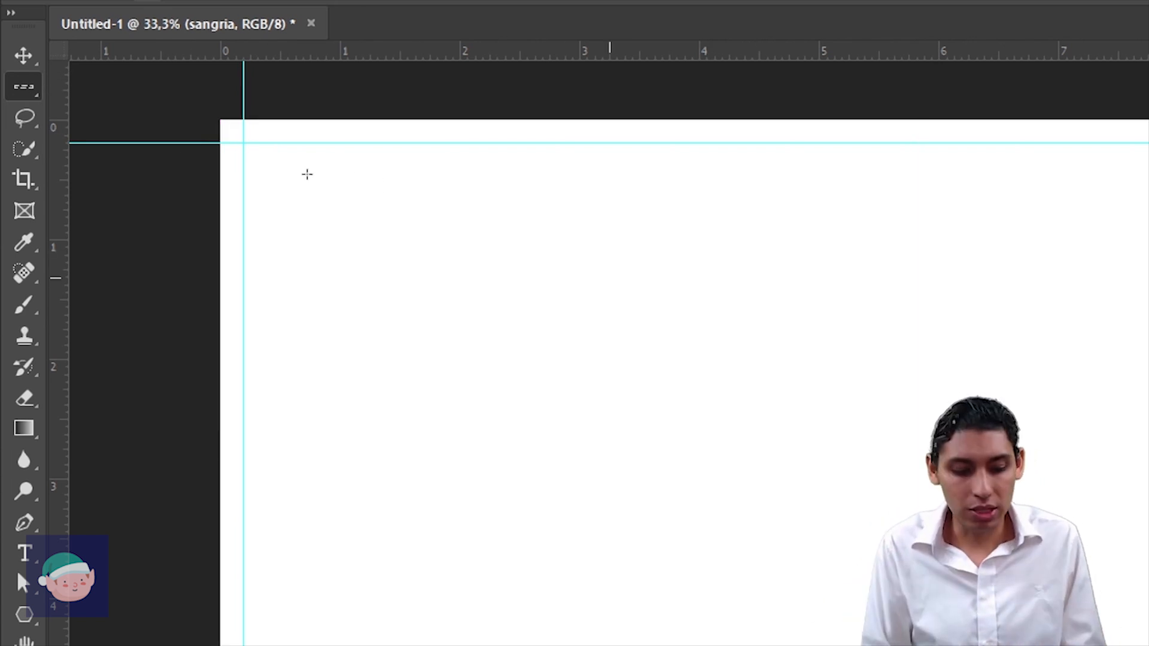
pyautogui.hotkey('ctrl', 'h')
pyautogui.hotkey('ctrl', 'h')
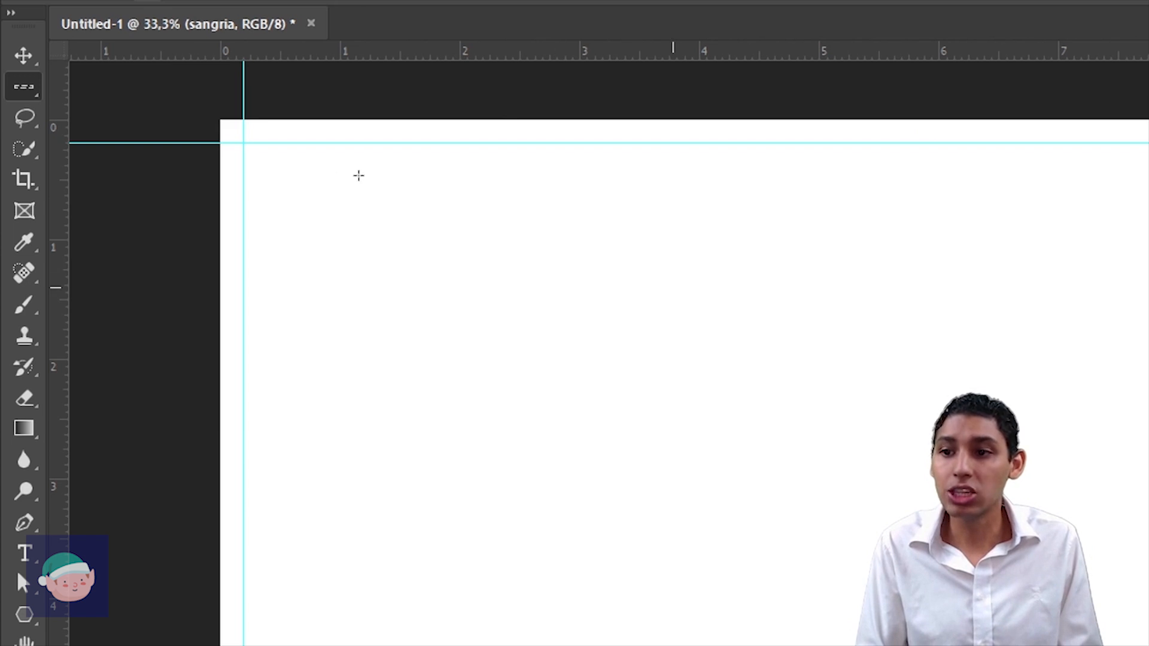
pyautogui.moveTo(198, 111); pyautogui.dragTo(203, 109)
pyautogui.hotkey('ctrl', 'd')
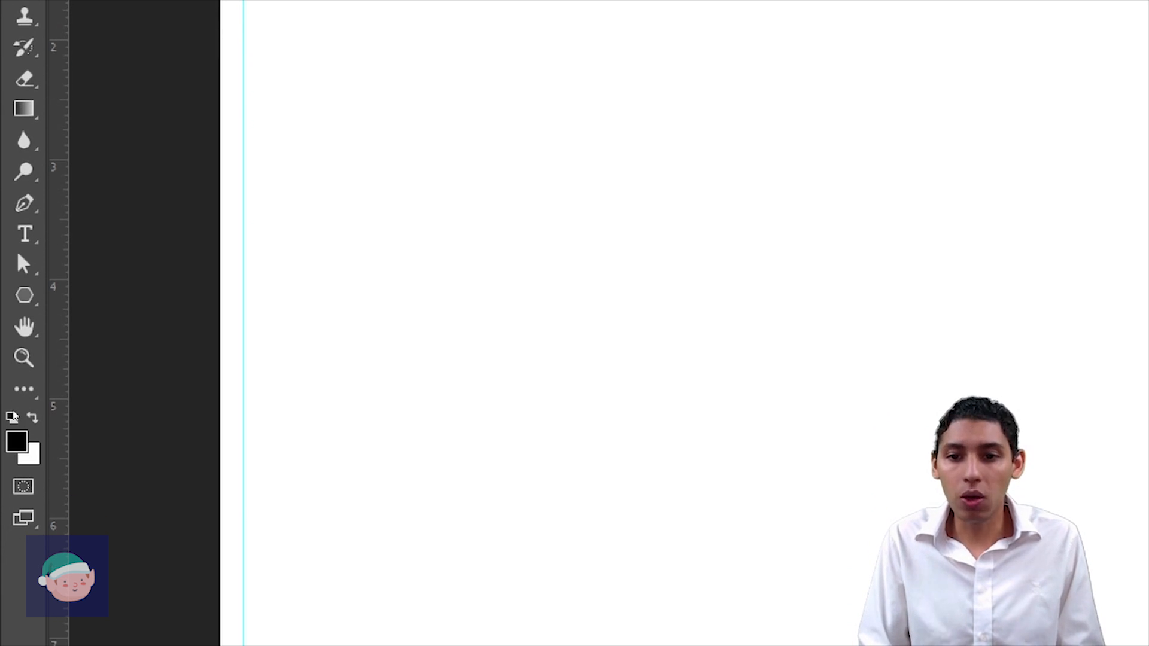
# Set the foreground colour to pure red, ff0000
pyautogui.click(16, 441)
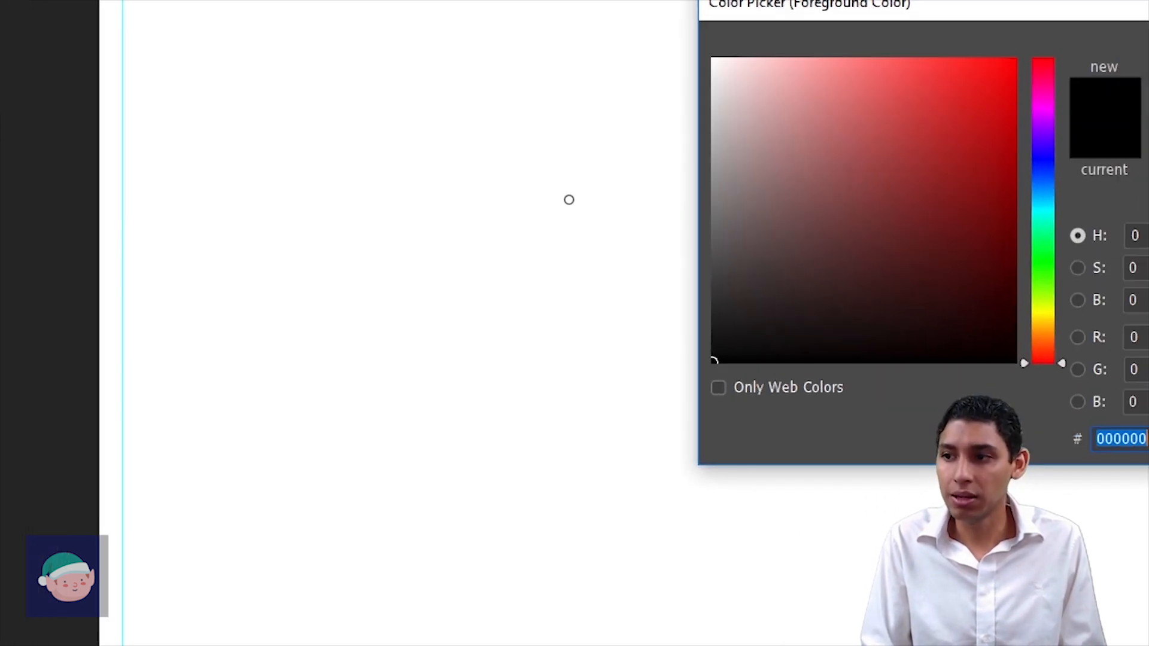
pyautogui.write('ff0000')
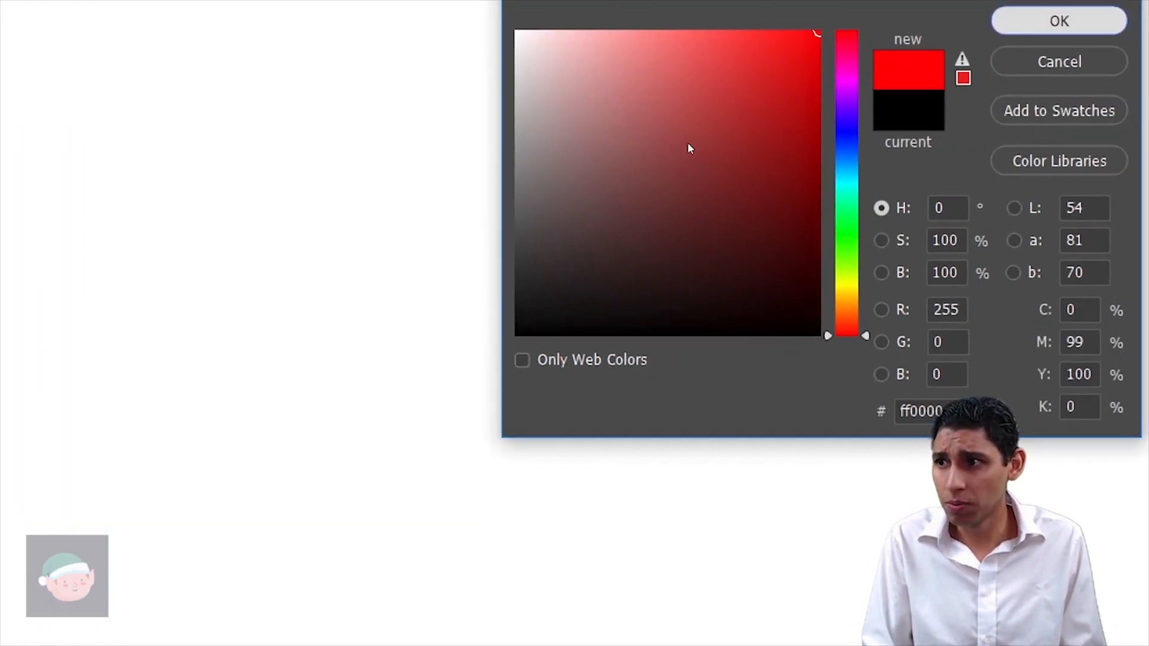
pyautogui.press('Return')
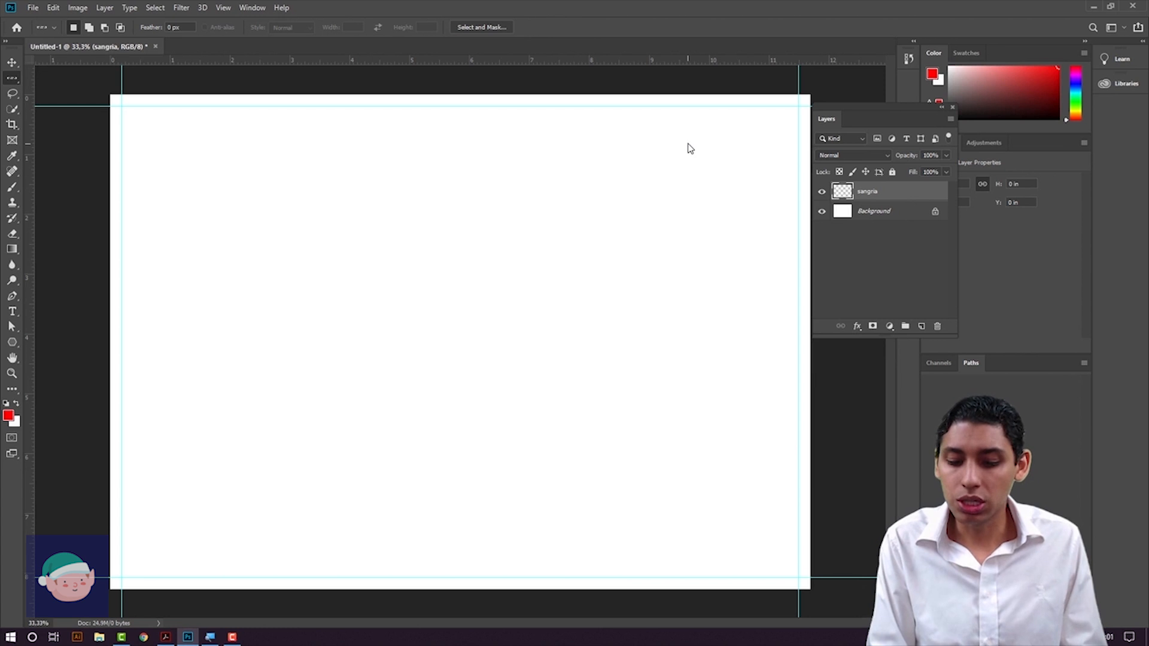
# Fill the upper row selection on the sangria layer with the red foreground colour and check the line without guides
pyautogui.press('alt')
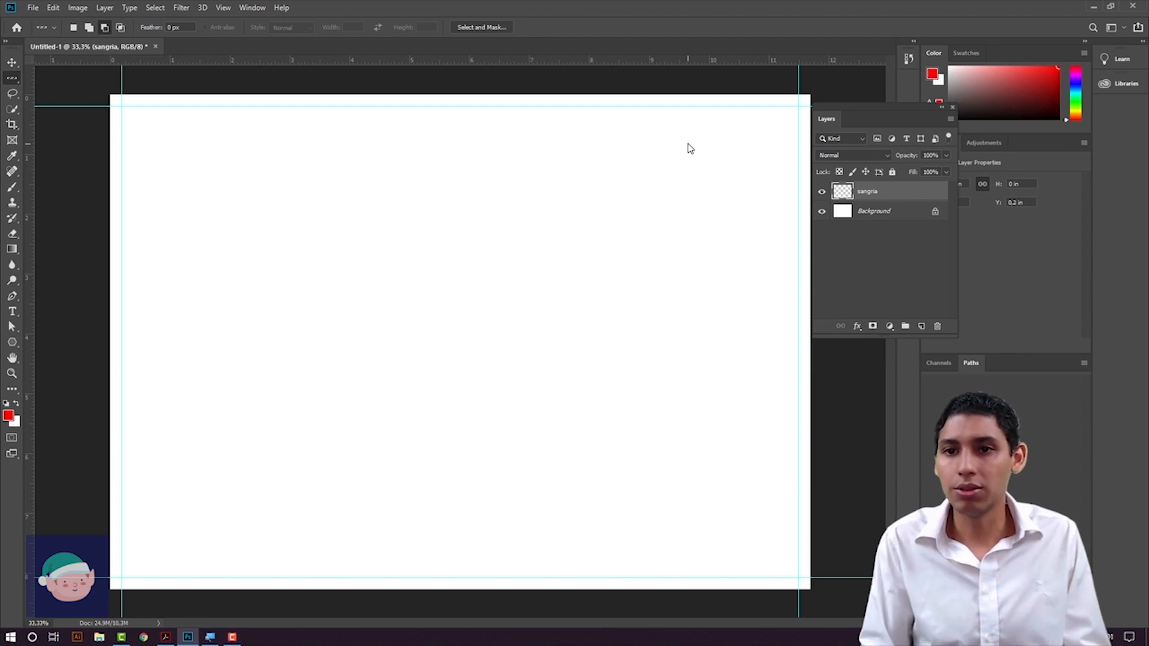
pyautogui.hotkey('ctrl', ';')
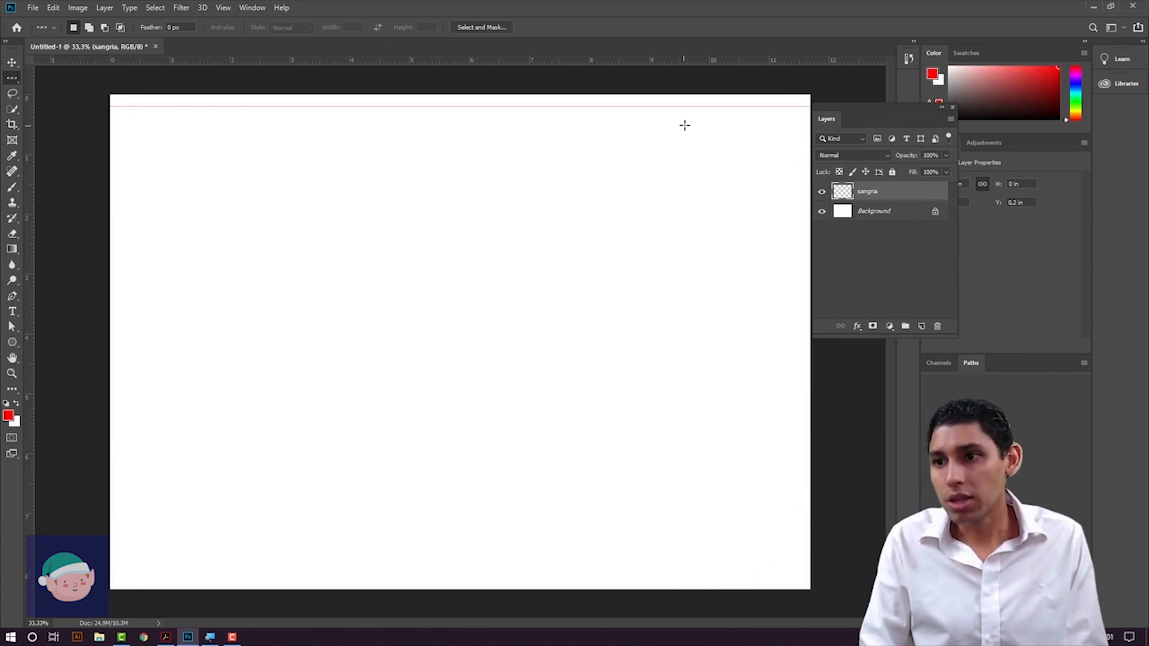
pyautogui.hotkey('ctrl', ';')
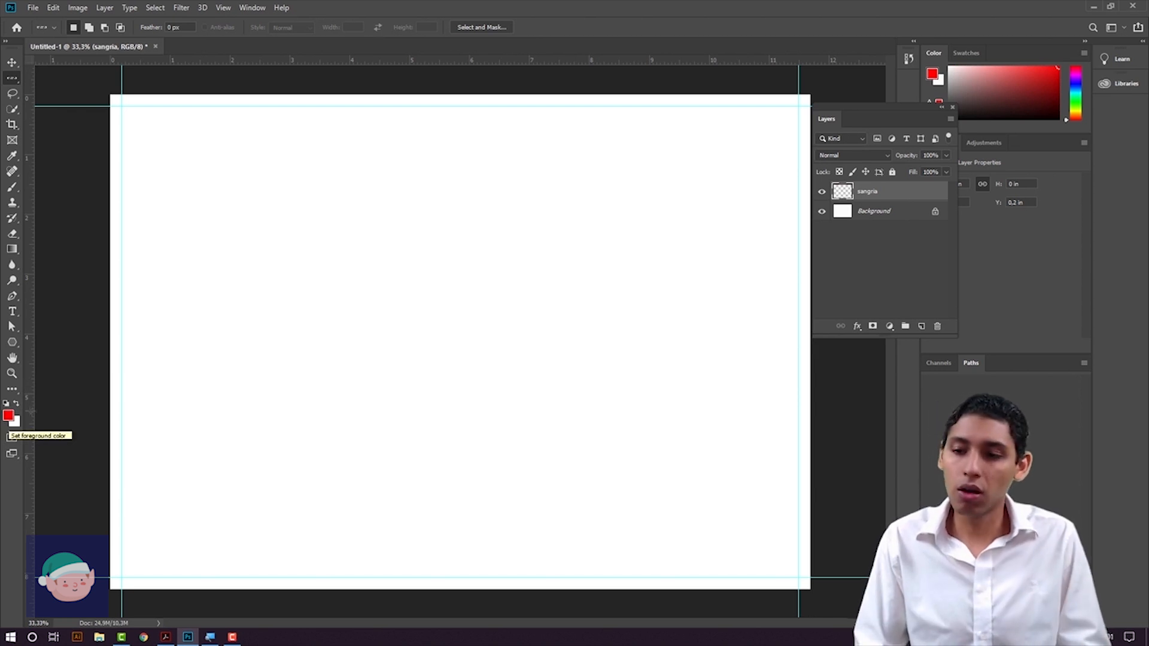
# Place a single-row selection along the lower horizontal guide, fill it with the foreground red, and check the lines without guides
pyautogui.moveTo(694, 306); pyautogui.dragTo(710, 571)
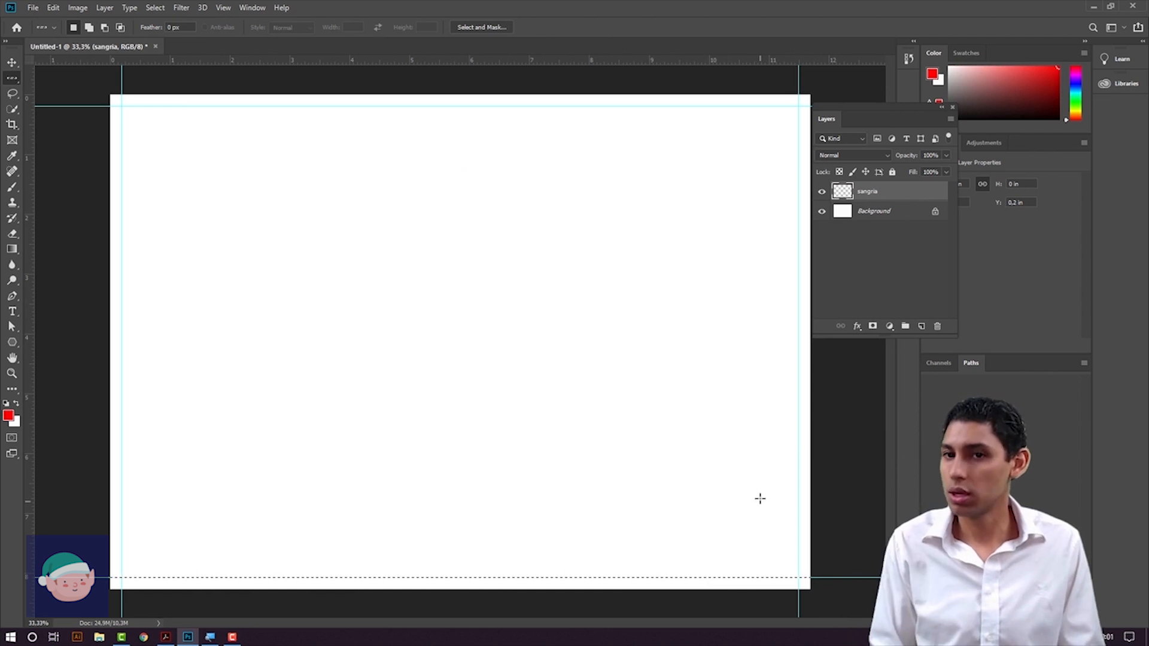
pyautogui.hotkey('alt', 'BackSpace')
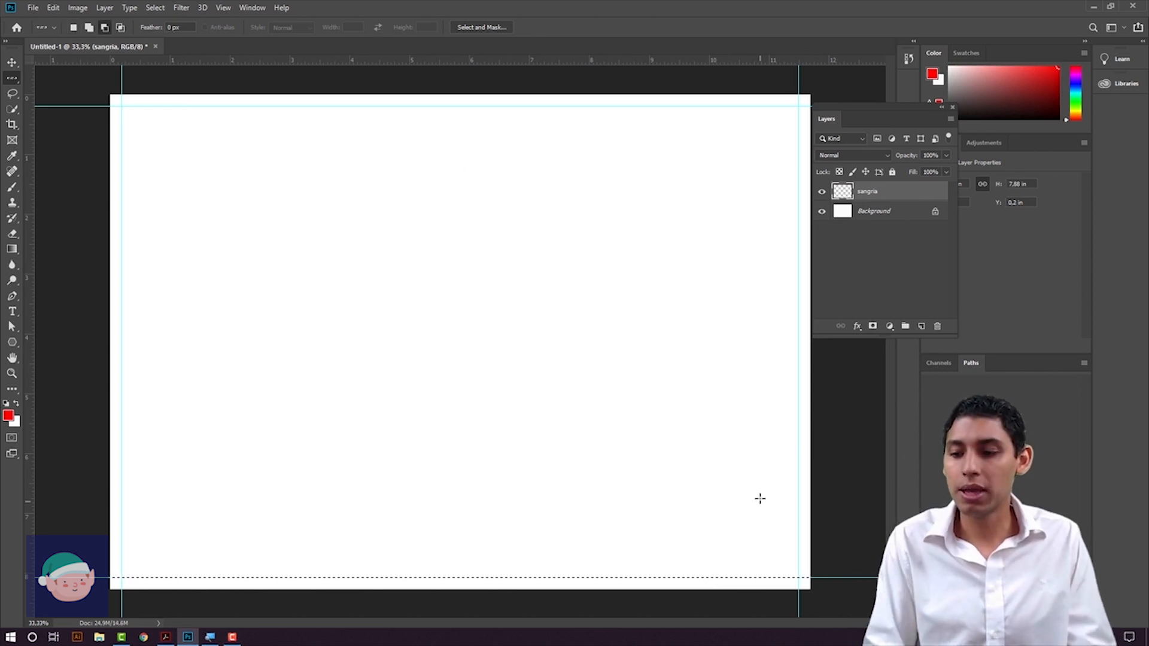
pyautogui.moveTo(254, 167); pyautogui.dragTo(238, 107)
pyautogui.hotkey('ctrl', ';')
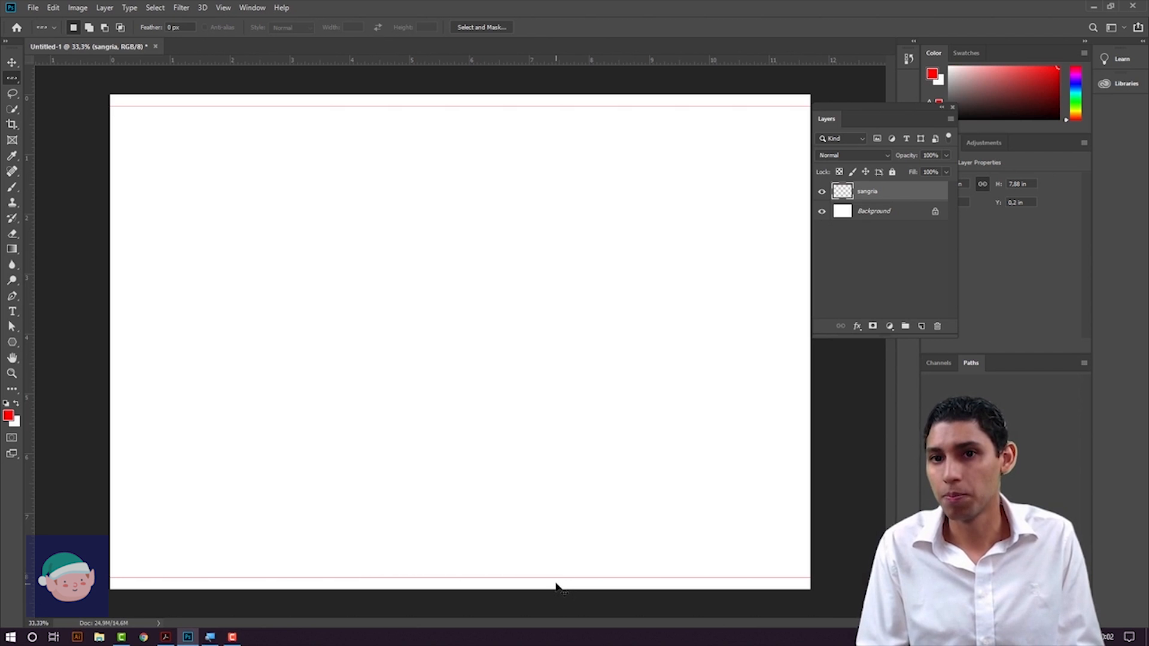
pyautogui.hotkey('ctrl', ';')
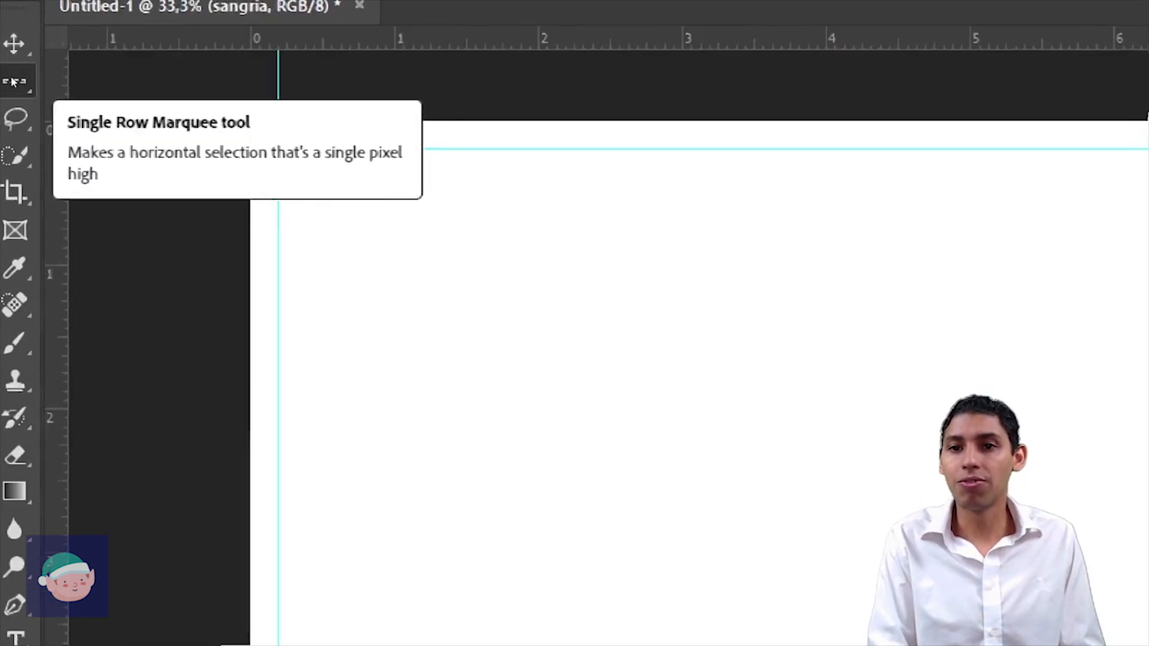
# Switch to the Single Column Marquee tool and fill a column selection along the page's left vertical guide with the foreground red
pyautogui.click(18, 83)
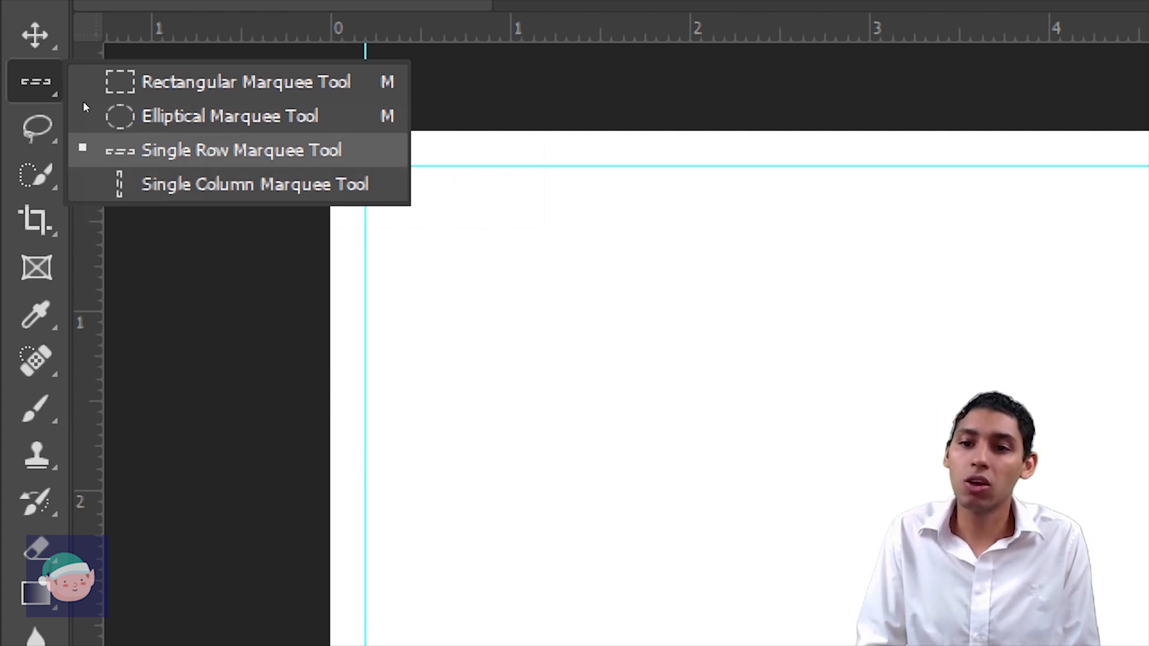
pyautogui.click(126, 184)
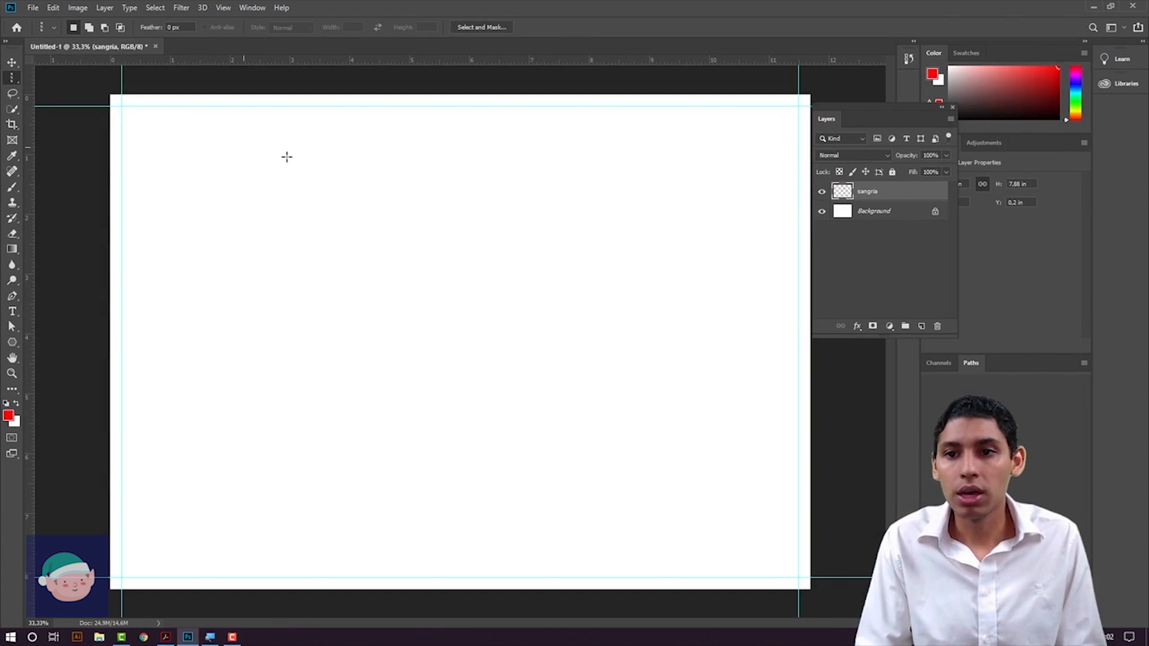
pyautogui.moveTo(286, 157); pyautogui.dragTo(122, 171)
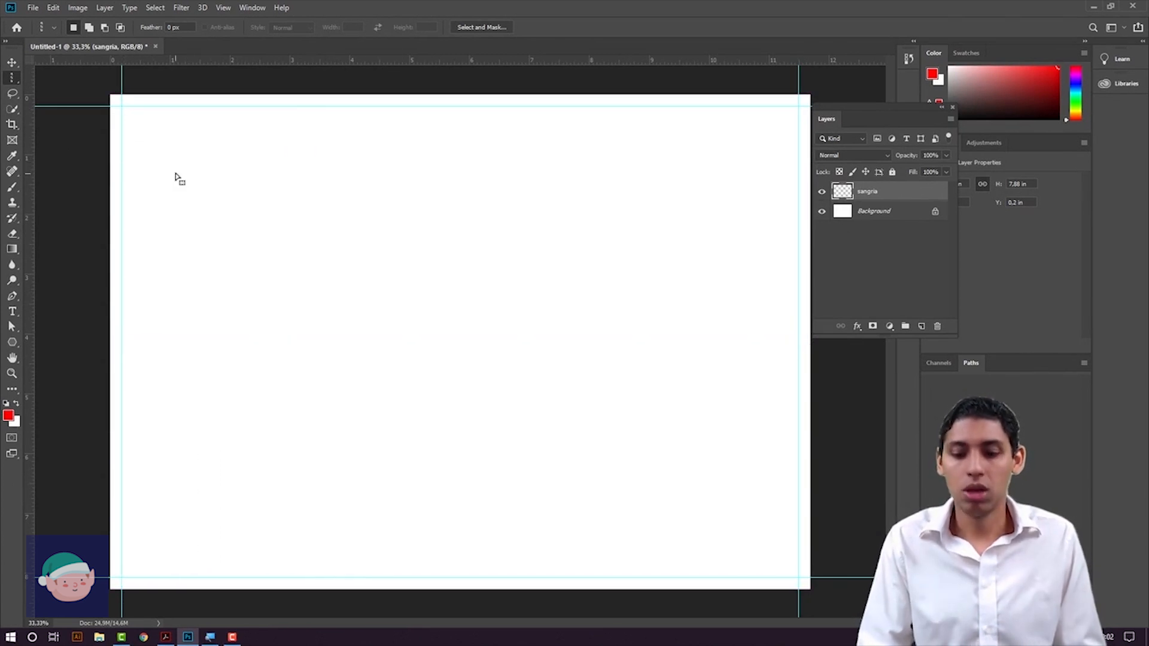
pyautogui.hotkey('alt', 'BackSpace')
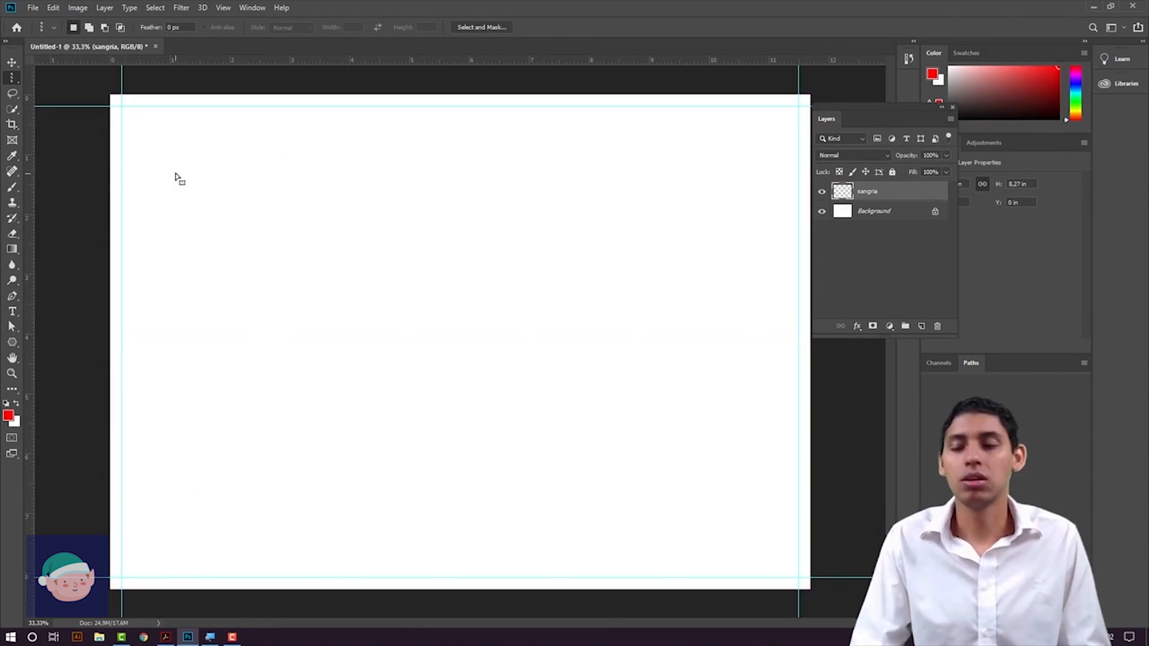
# Fill a single-column selection along the page's right vertical guide with the foreground red, deselect, and hide the guides to check the sangria lines
pyautogui.moveTo(761, 177); pyautogui.dragTo(796, 176)
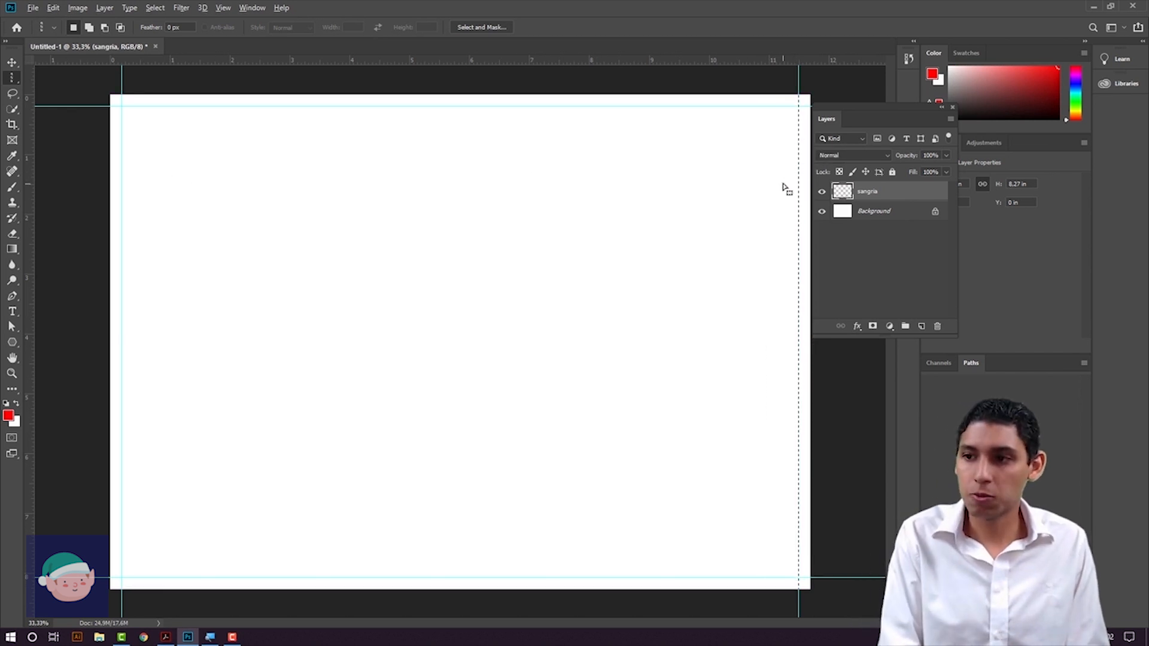
pyautogui.hotkey('ctrl', 'd')
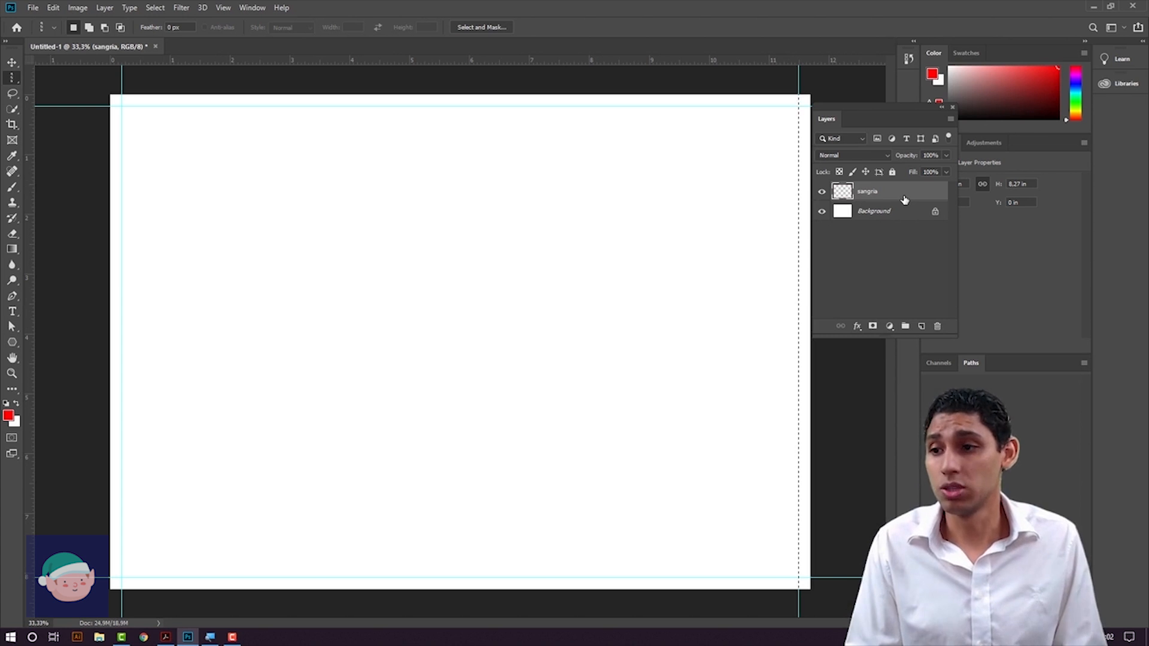
pyautogui.hotkey('ctrl', ';')
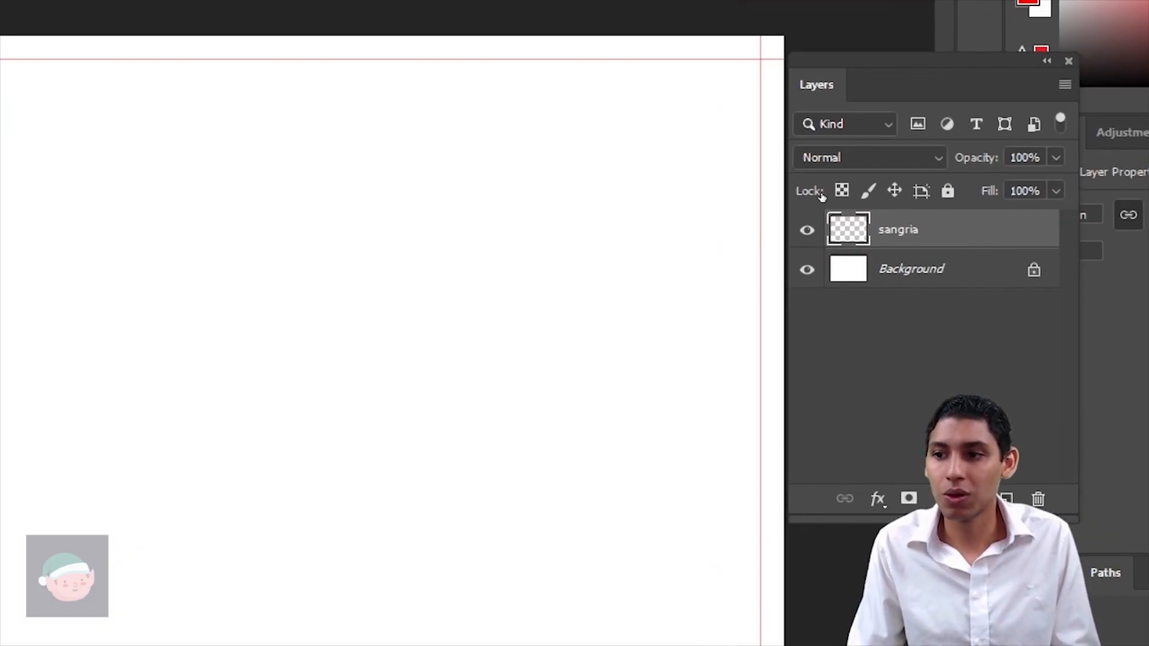
pyautogui.click(808, 229)
pyautogui.click(807, 230)
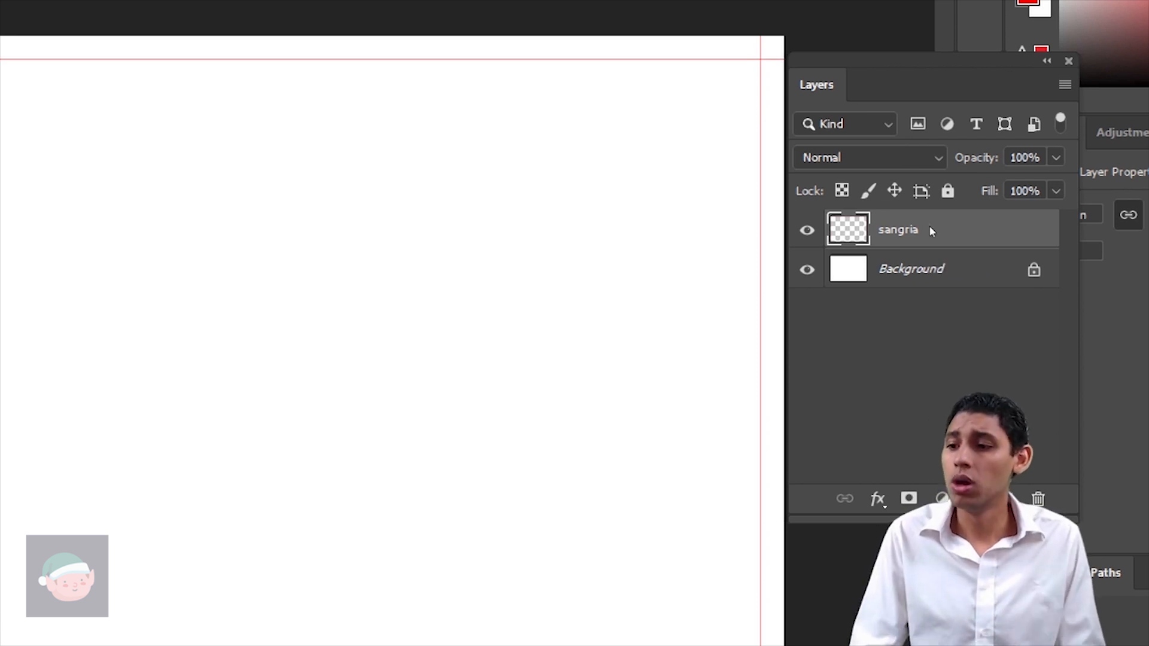
# Create a new layer above sangria and name it estrutura
pyautogui.hotkey('ctrl', 'shift', 'alt', 'n')
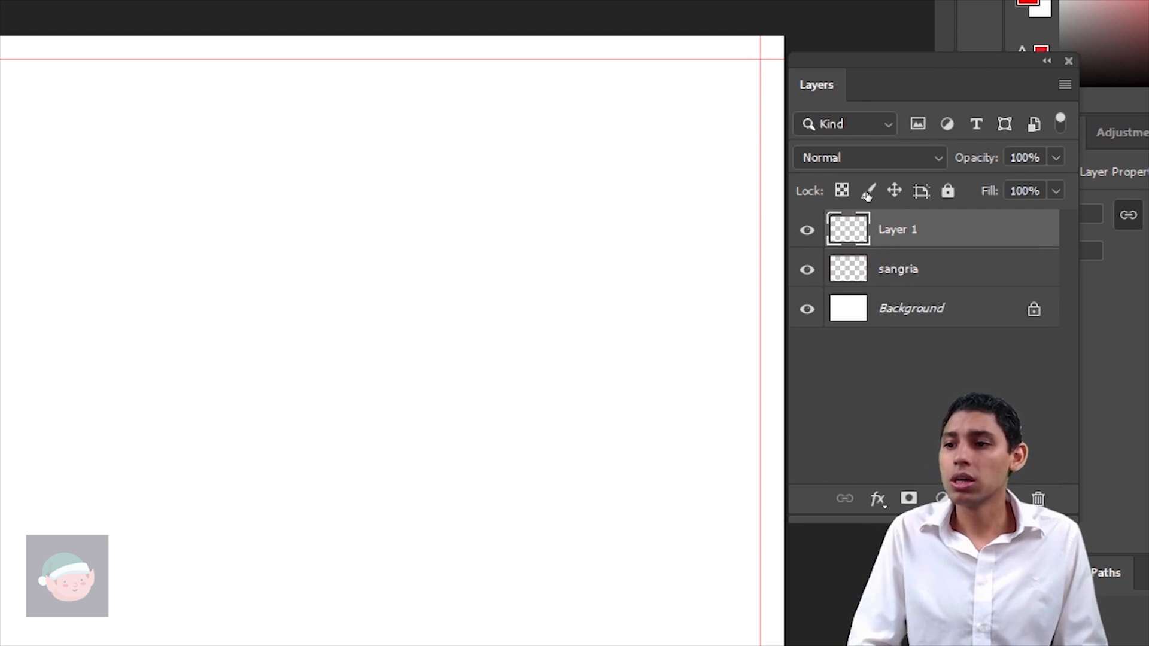
pyautogui.doubleClick(897, 229)
pyautogui.write('estrutura')
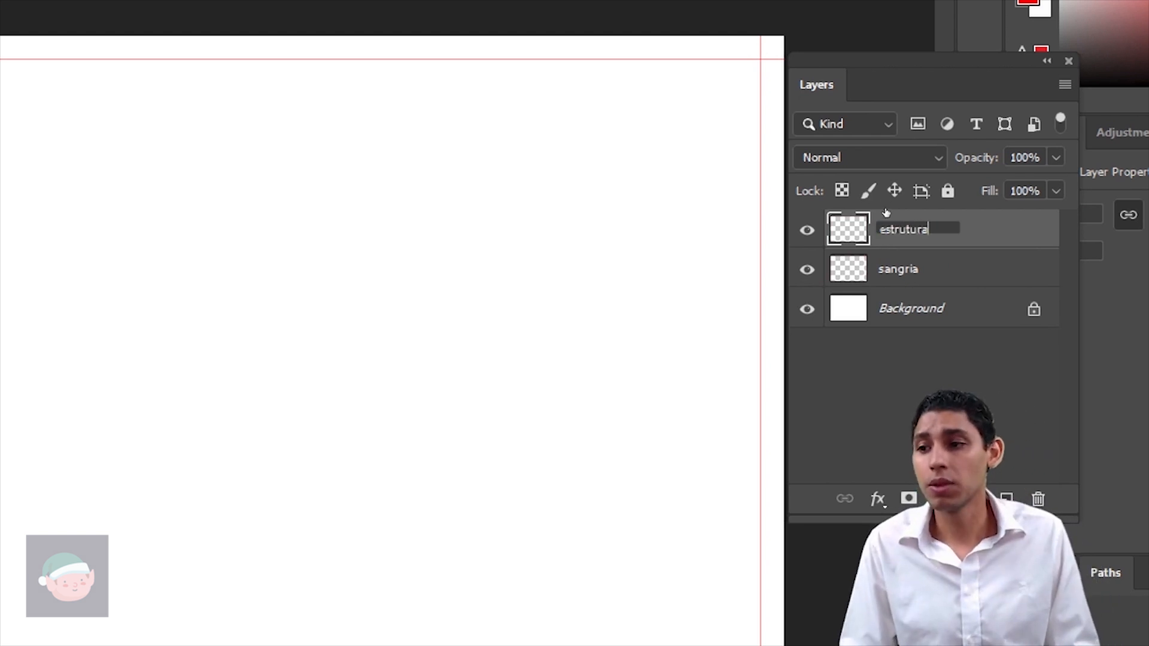
pyautogui.press('Return')
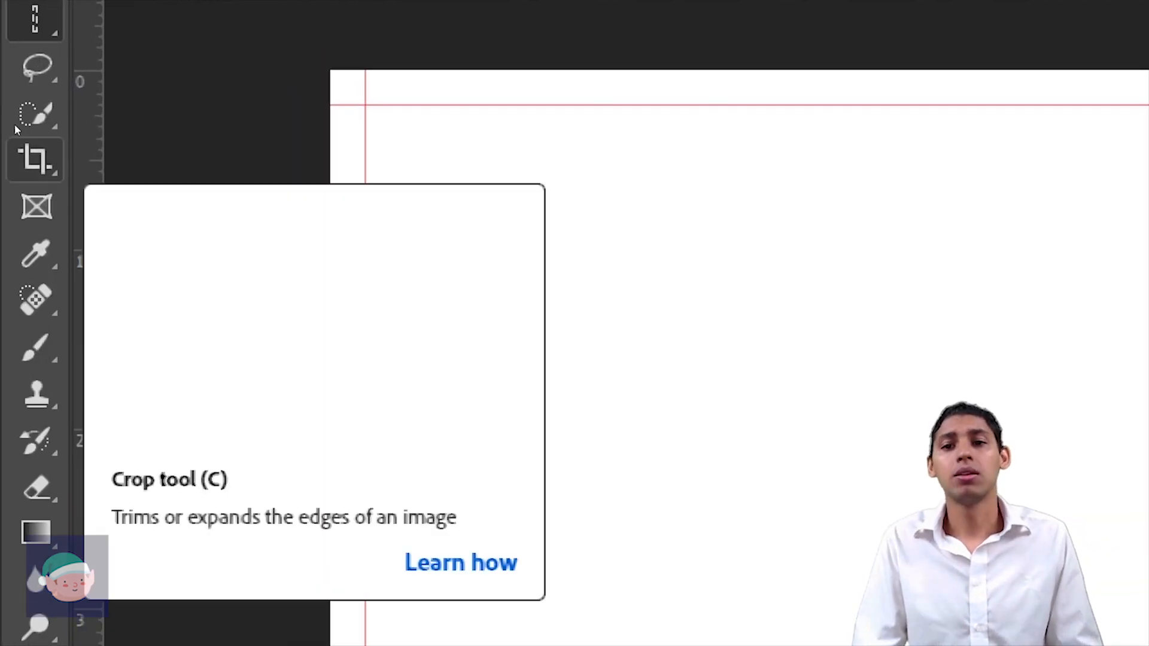
# Start a crop frame spanning the whole page with the Crop tool
pyautogui.press('c')
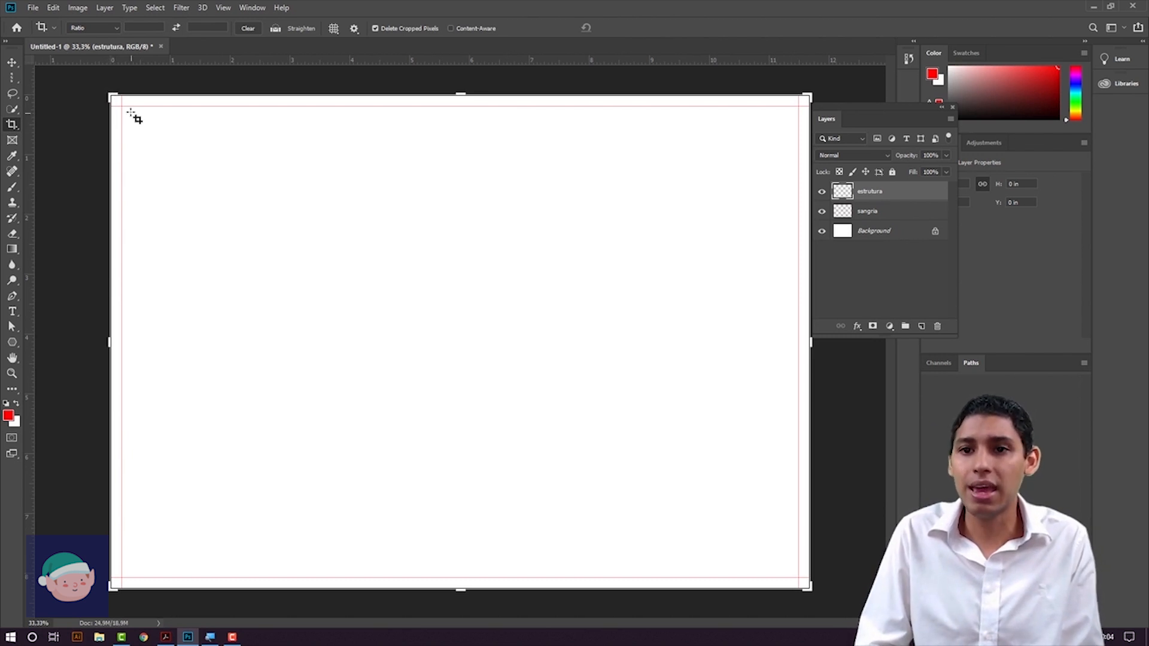
pyautogui.moveTo(122, 104); pyautogui.dragTo(806, 586)
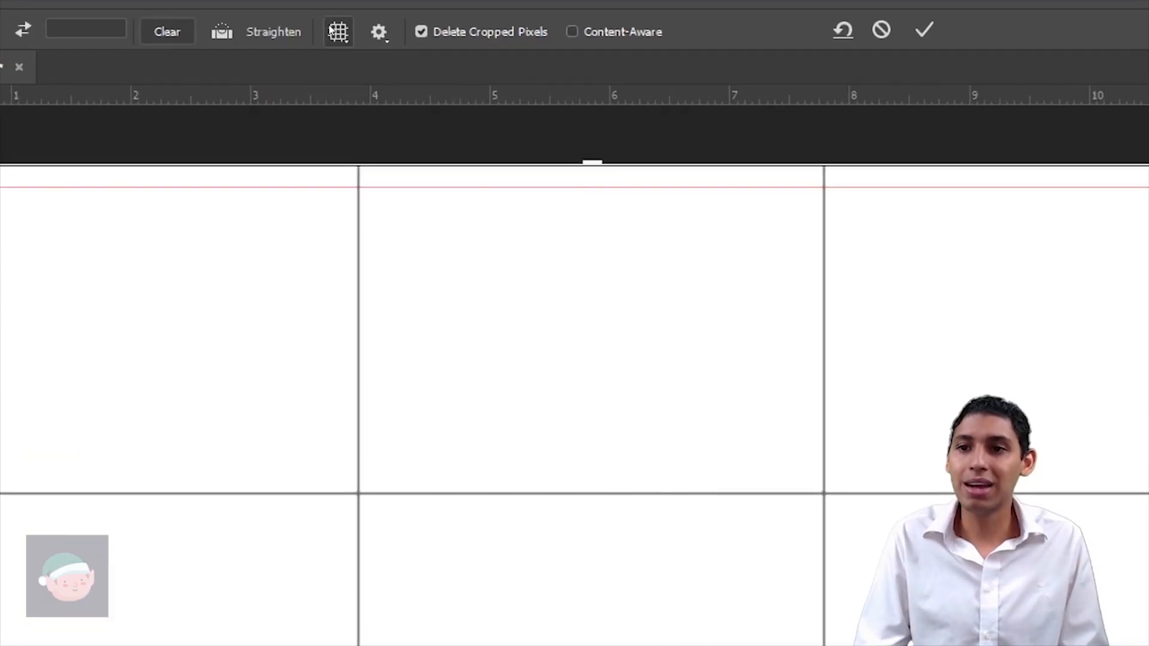
# Try the Golden Spiral crop overlay on the page and cycle back to the Rule of Thirds overlay
pyautogui.click(333, 29)
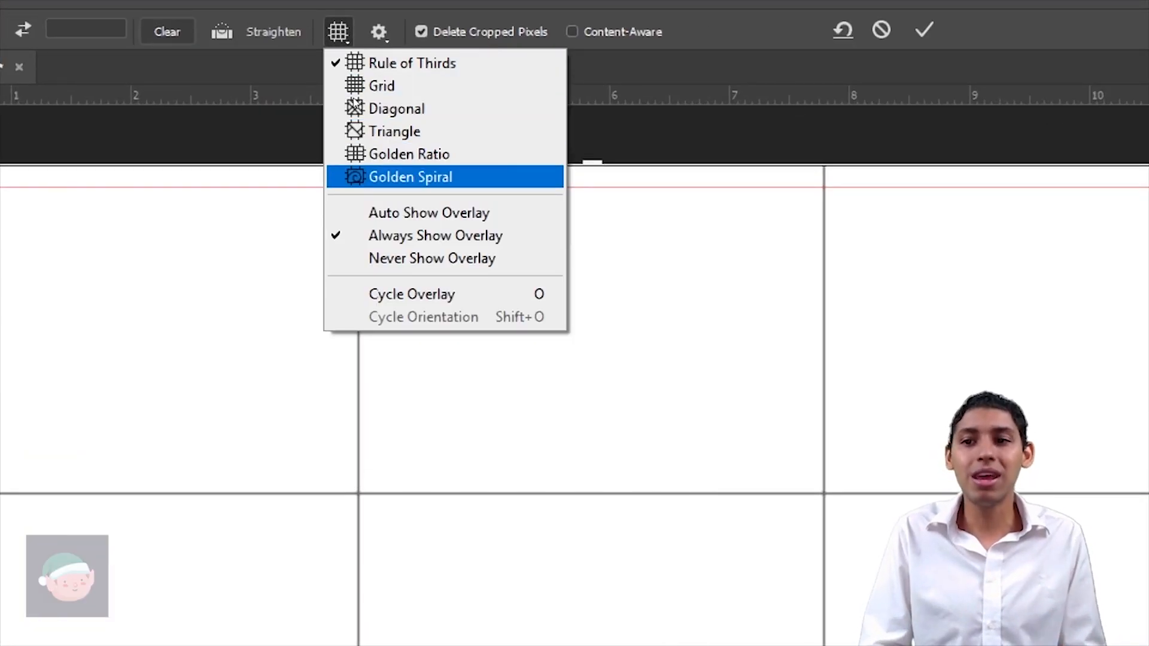
pyautogui.click(411, 176)
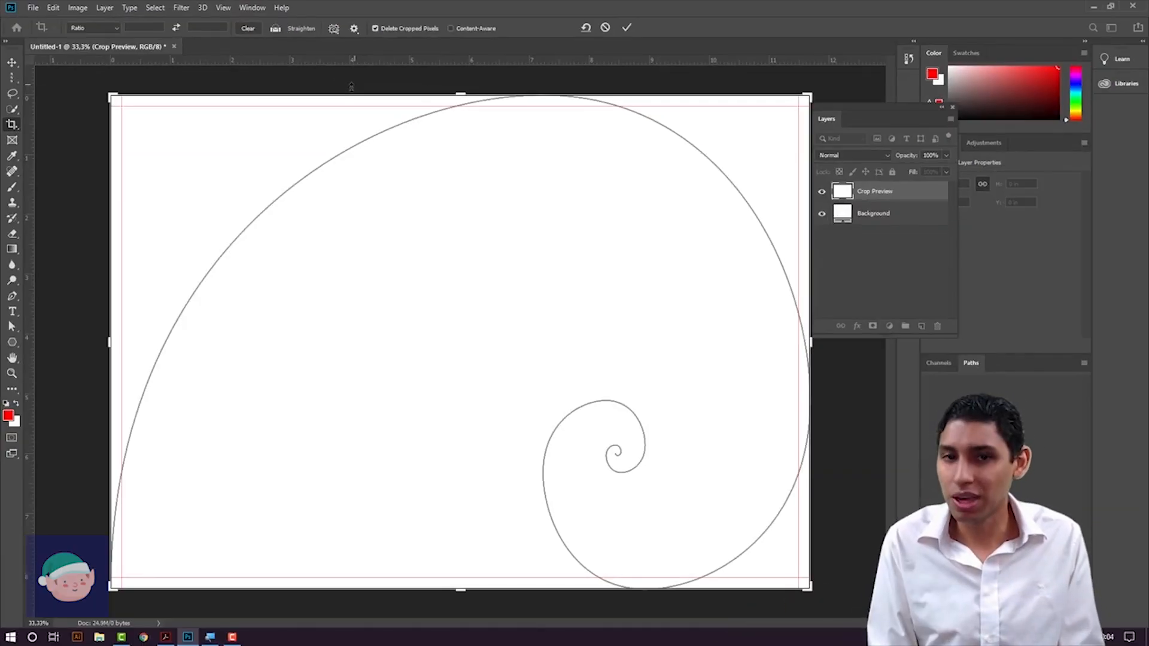
pyautogui.press('o')
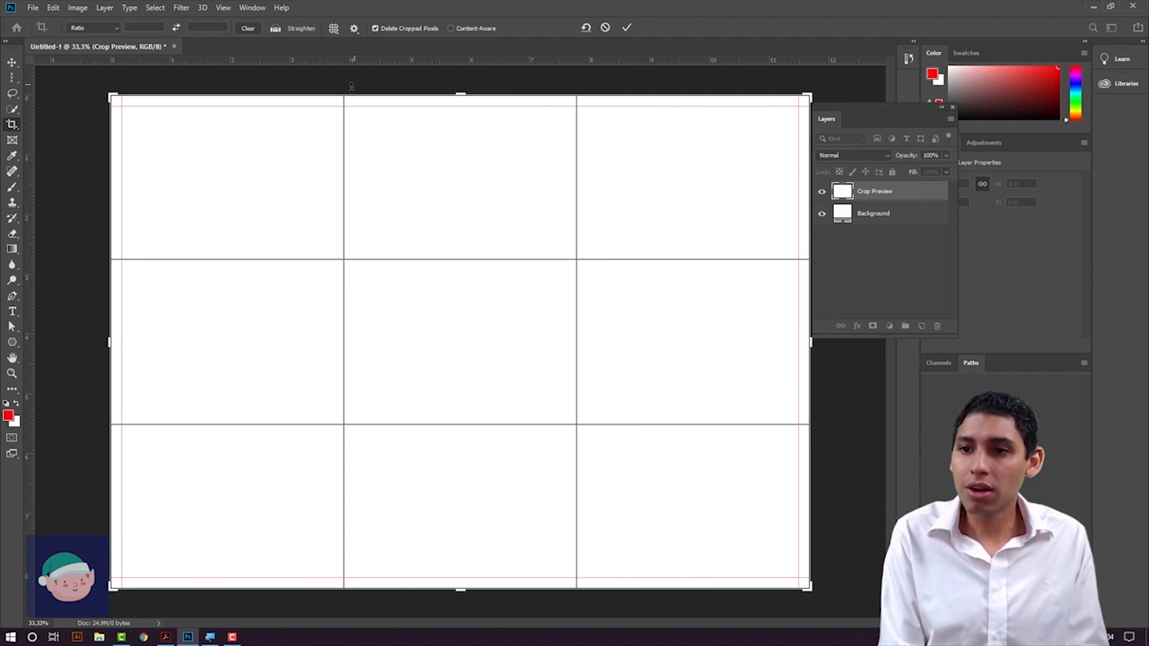
pyautogui.click(334, 29)
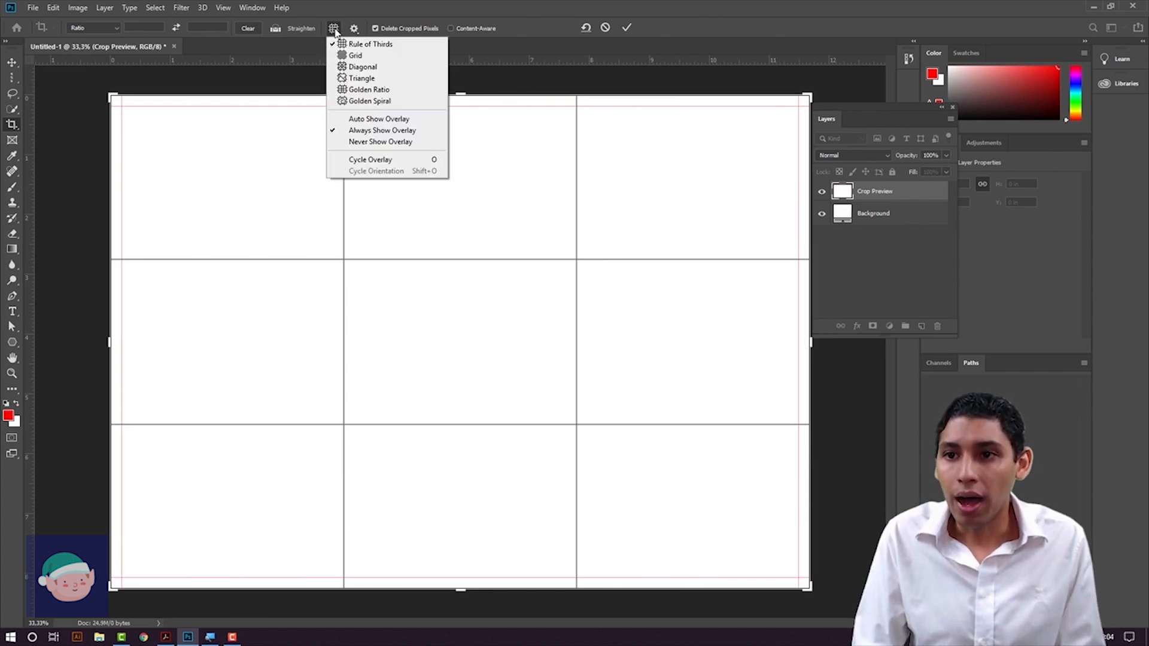
pyautogui.click(334, 31)
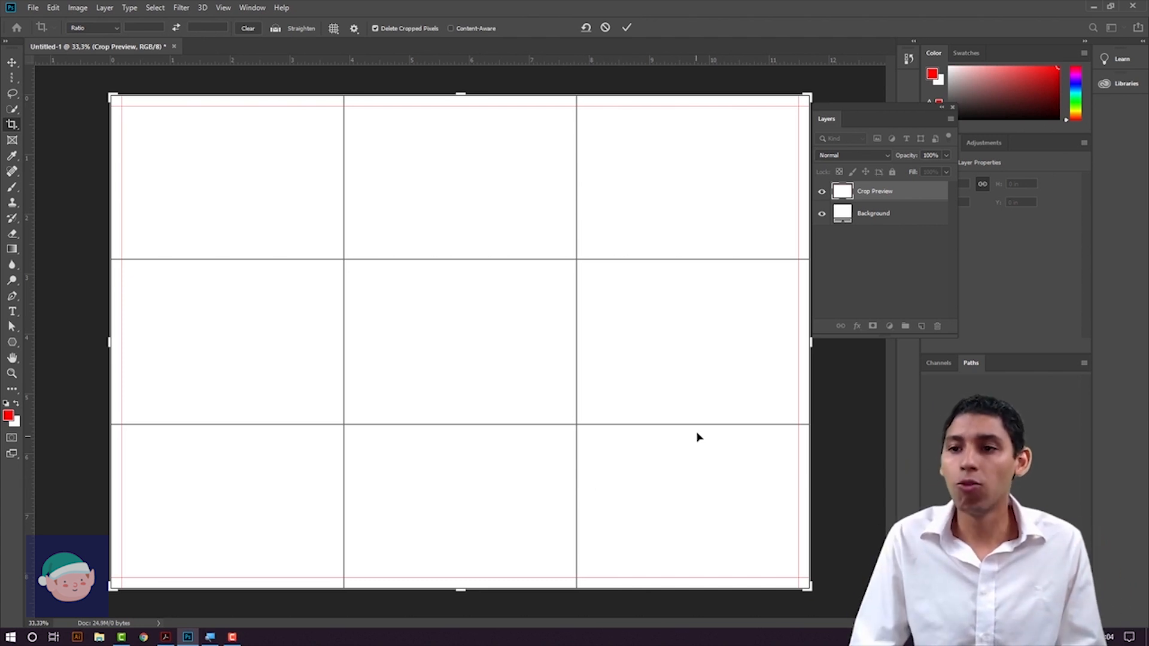
# Place two horizontal and two vertical guides along the Rule of Thirds overlay lines, leave the crop, and show all guides
pyautogui.moveTo(562, 60); pyautogui.dragTo(552, 260)
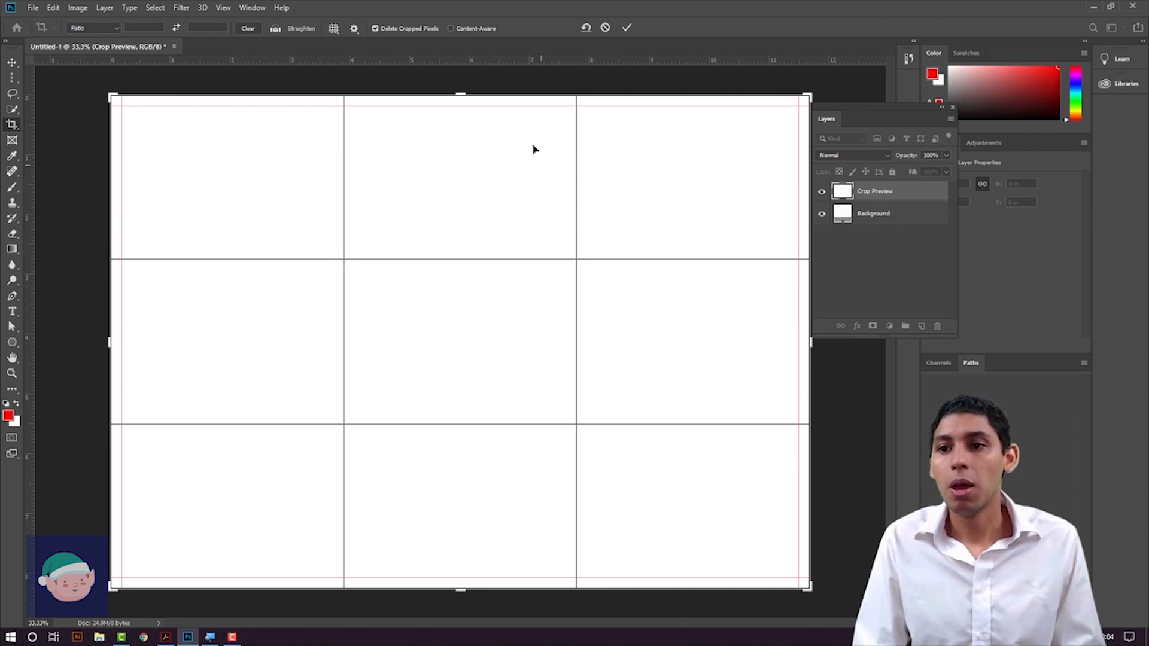
pyautogui.moveTo(522, 60); pyautogui.dragTo(484, 425)
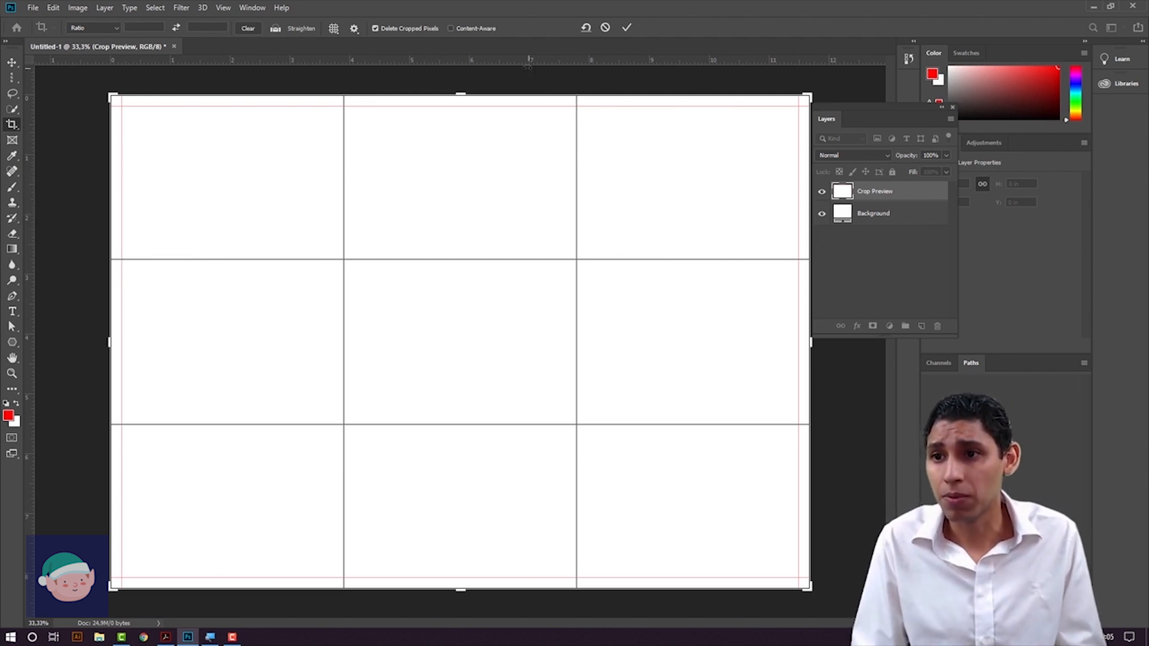
pyautogui.moveTo(525, 58); pyautogui.dragTo(538, 189)
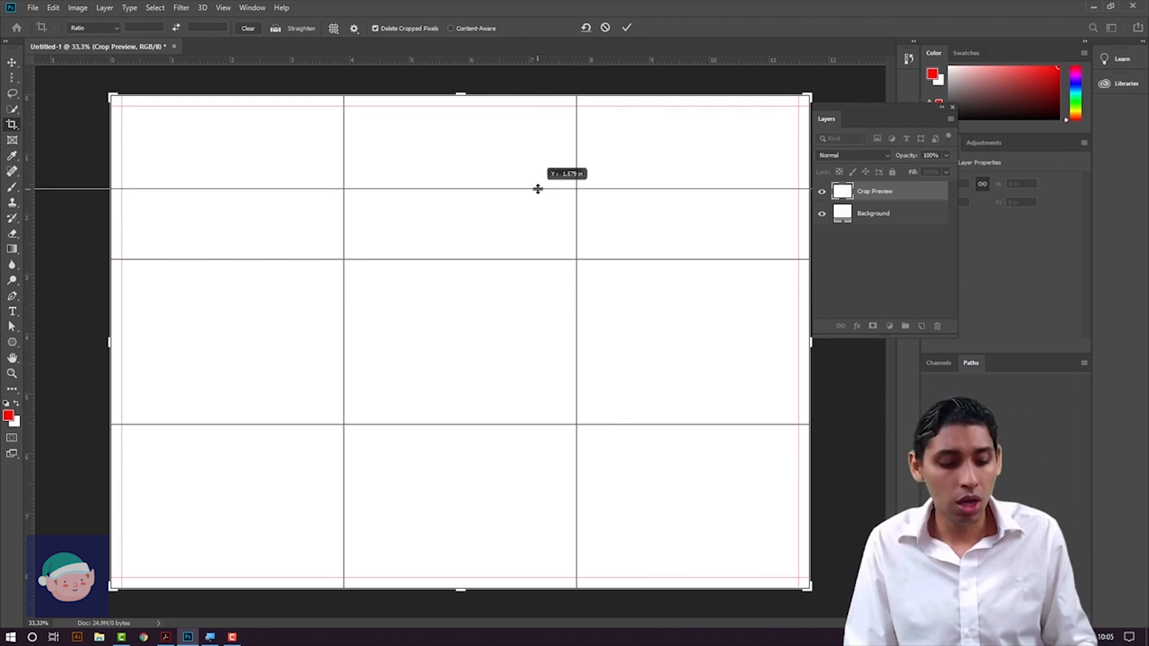
pyautogui.moveTo(538, 190); pyautogui.dragTo(344, 179)
pyautogui.press('alt')
pyautogui.press('alt')
pyautogui.press('alt')
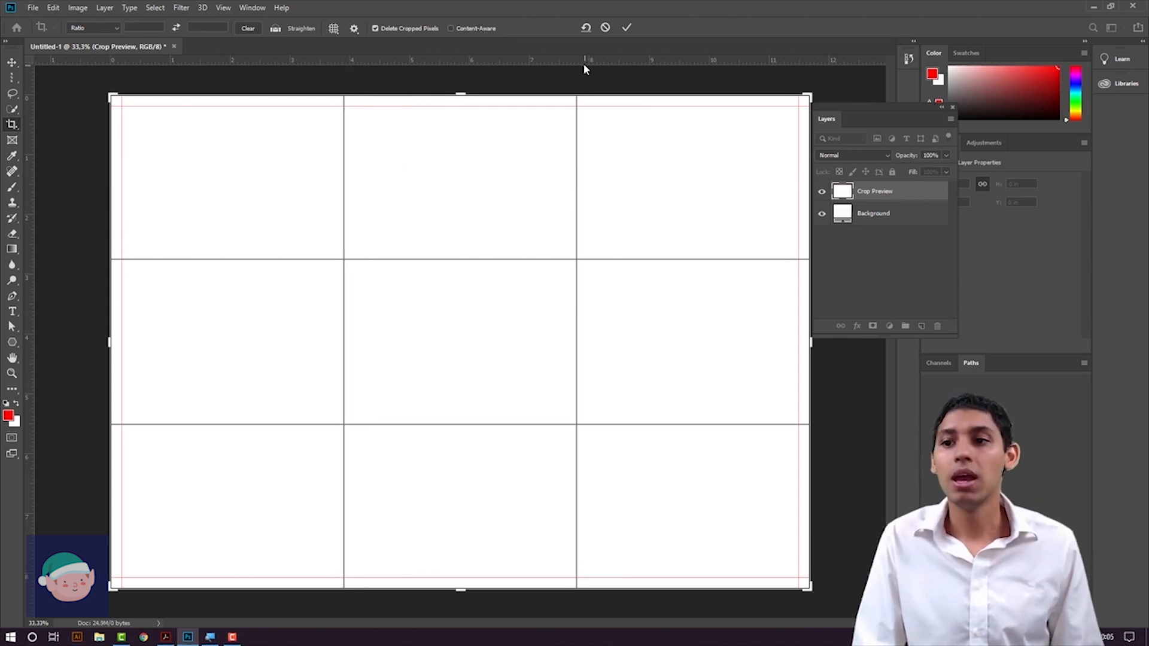
pyautogui.moveTo(580, 59); pyautogui.dragTo(577, 157)
pyautogui.press('alt')
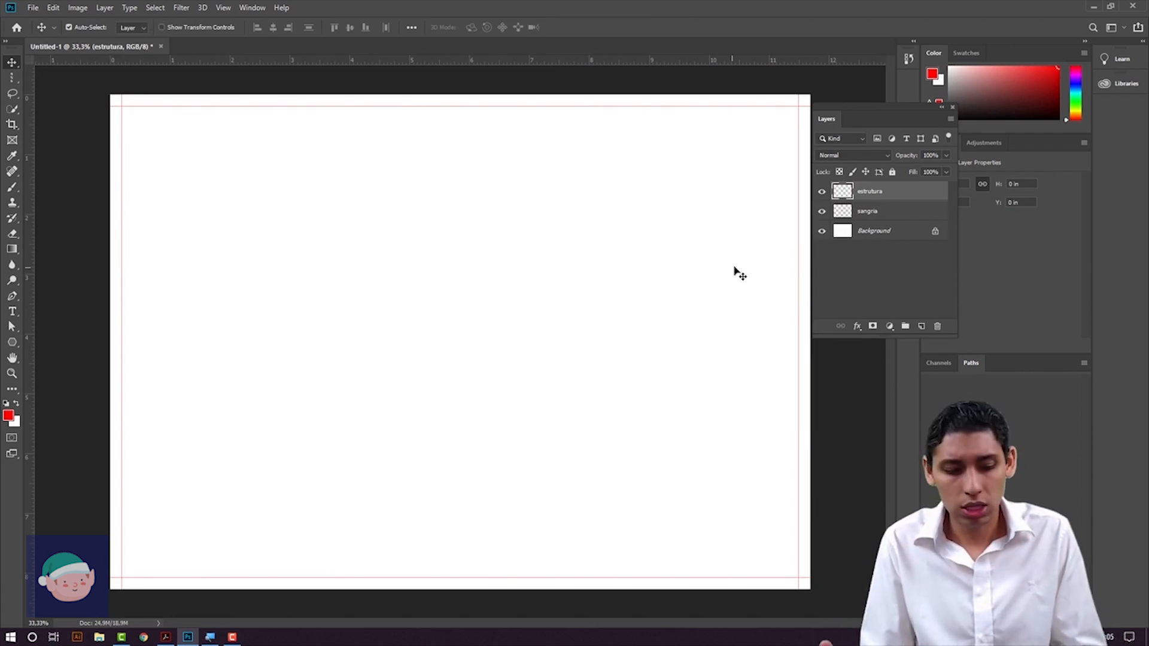
pyautogui.press('ctrl')
pyautogui.hotkey('ctrl', ';')
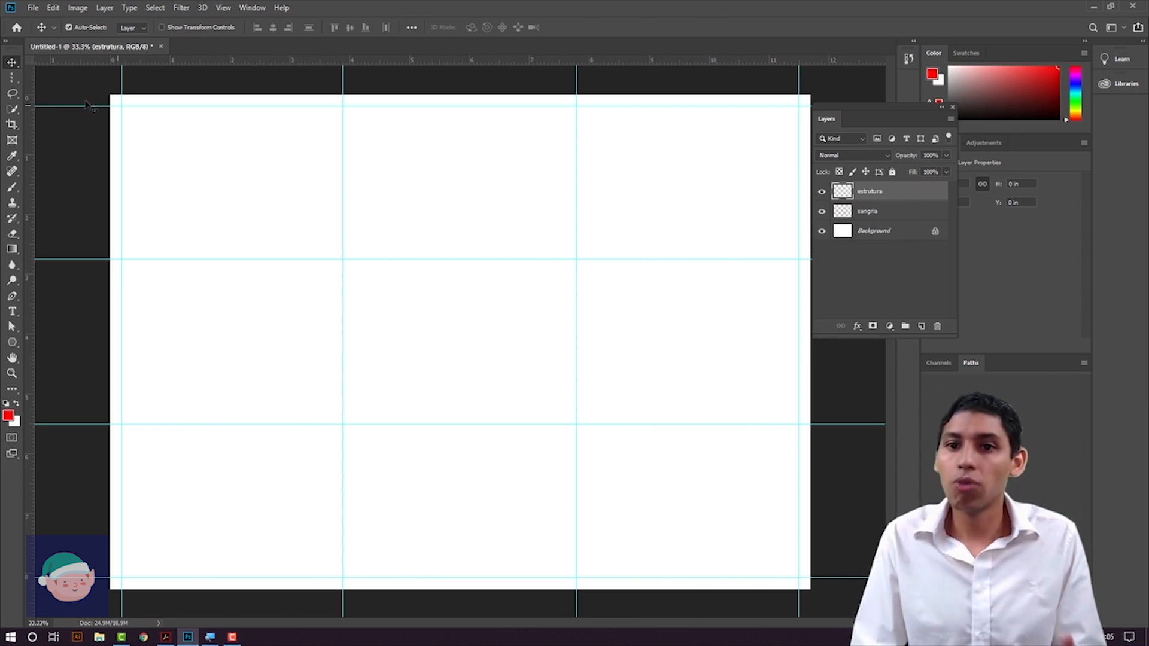
# Switch to the Single Column Marquee tool and set the foreground color to blue 0042d8
pyautogui.click(12, 80)
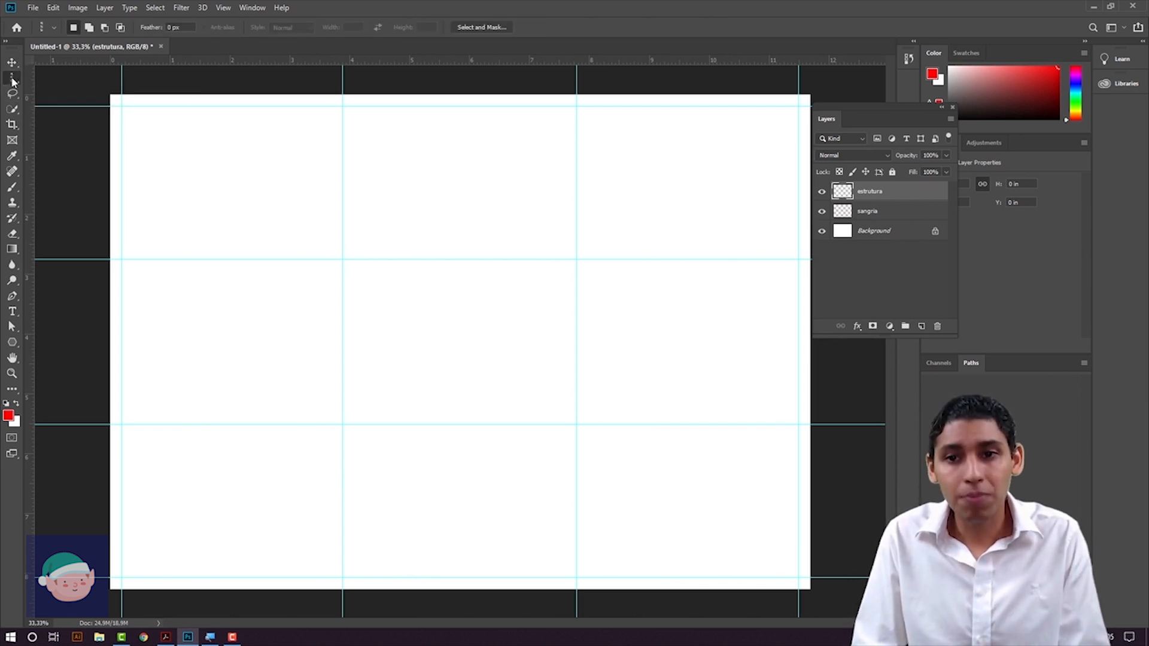
pyautogui.click(344, 190)
pyautogui.hotkey('ctrl', 'd')
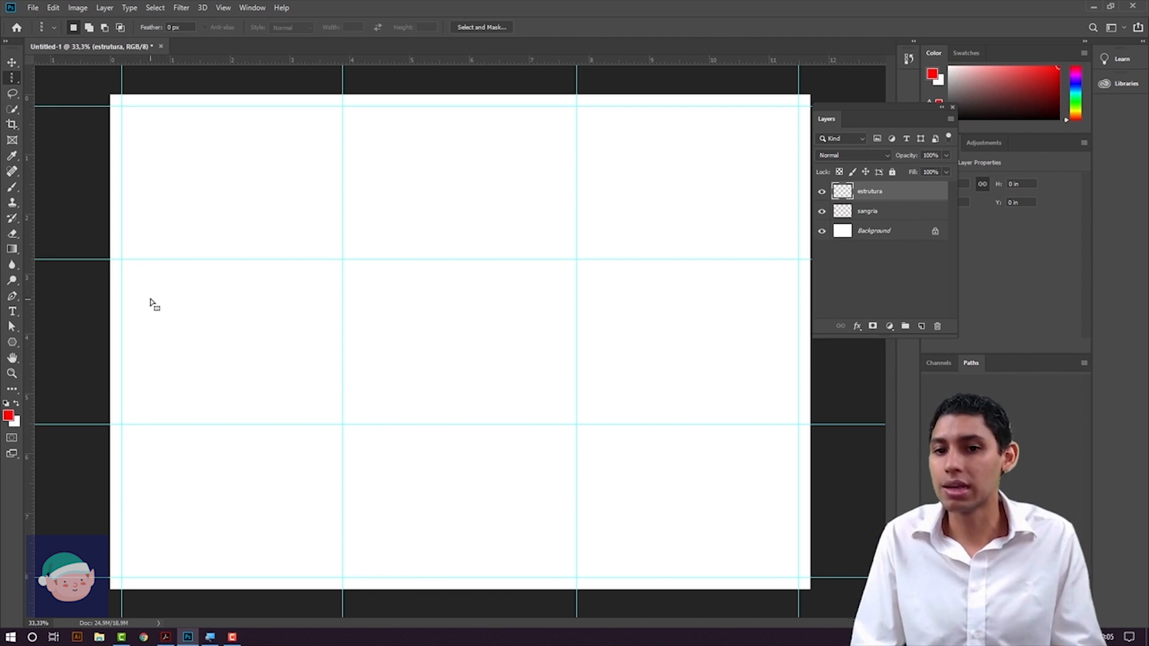
pyautogui.click(8, 416)
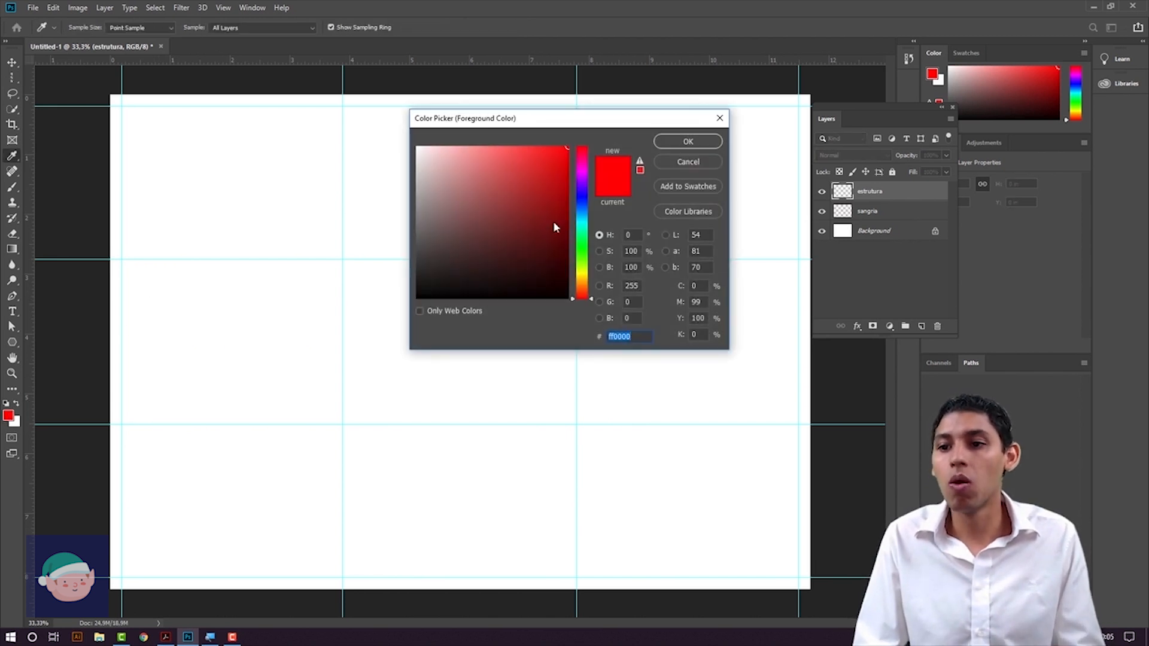
pyautogui.click(584, 205)
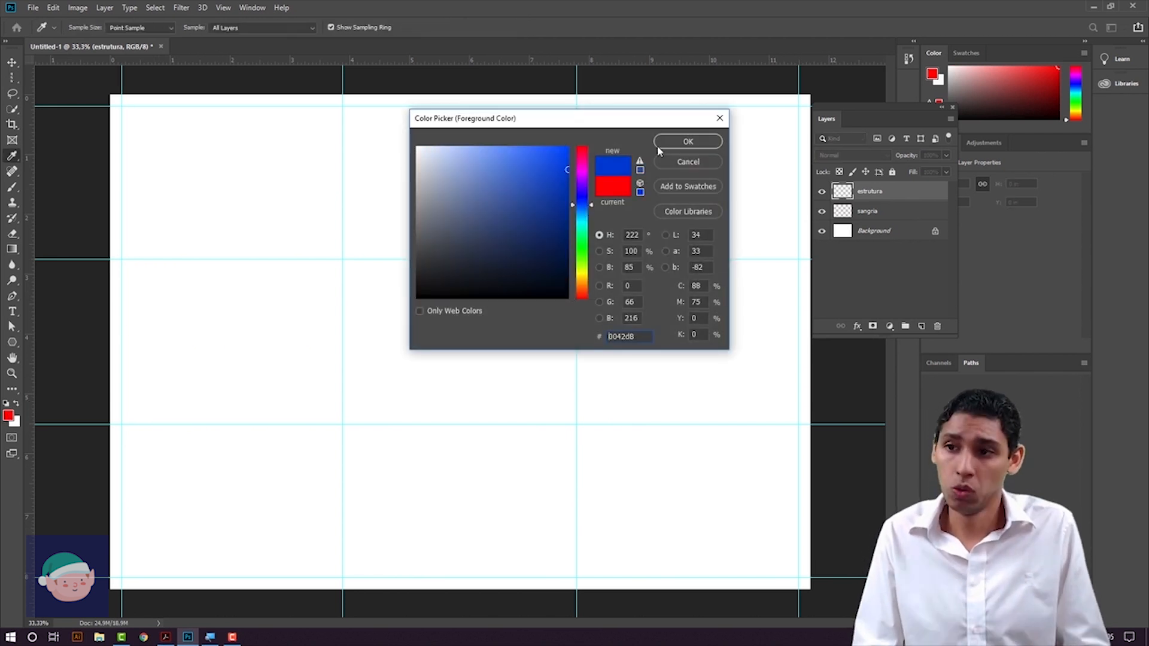
pyautogui.click(687, 142)
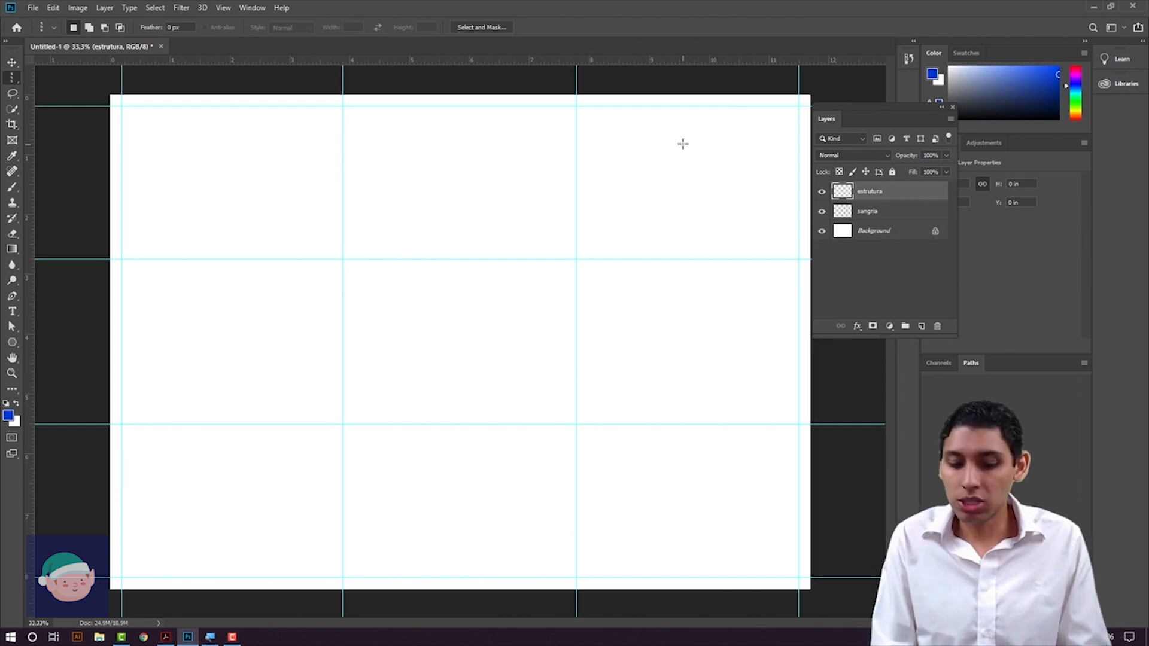
# Fill single-column selections along both vertical third guides on the estrutura layer with the foreground blue
pyautogui.hotkey('alt', 'BackSpace')
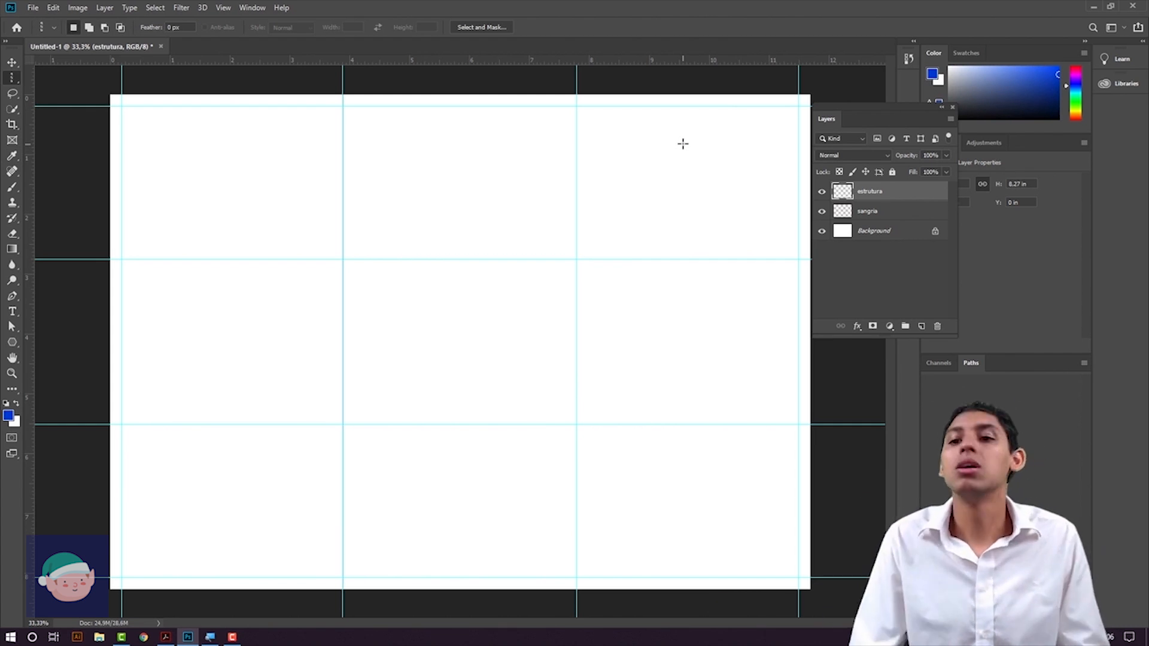
pyautogui.moveTo(508, 150); pyautogui.dragTo(580, 161)
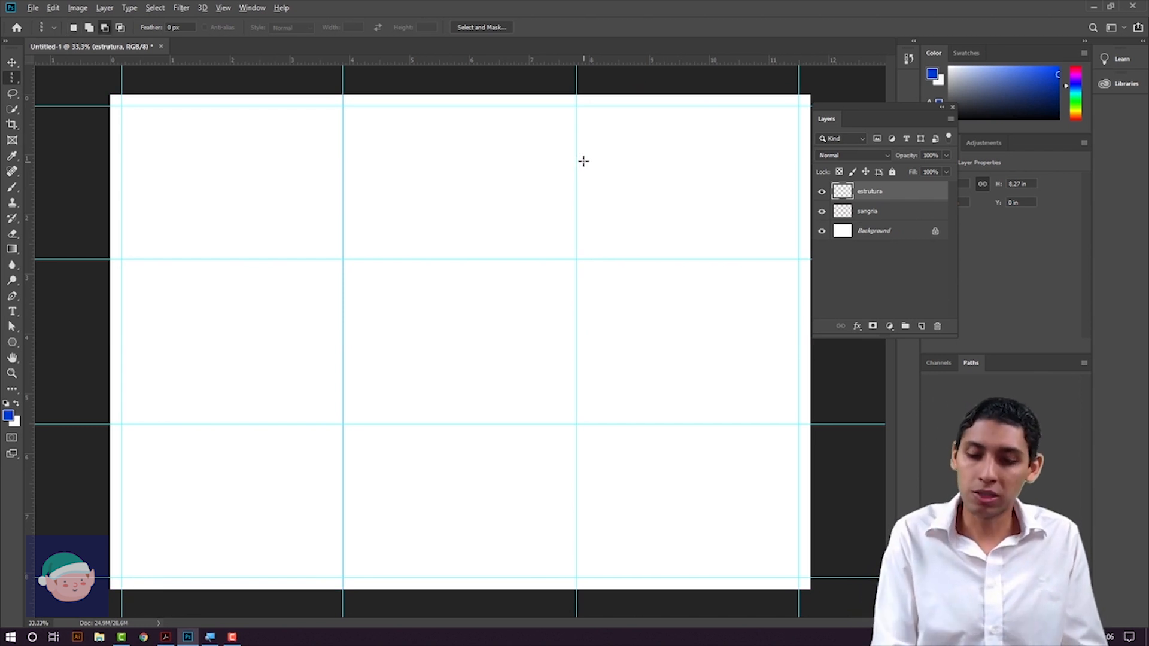
pyautogui.hotkey('alt', 'BackSpace')
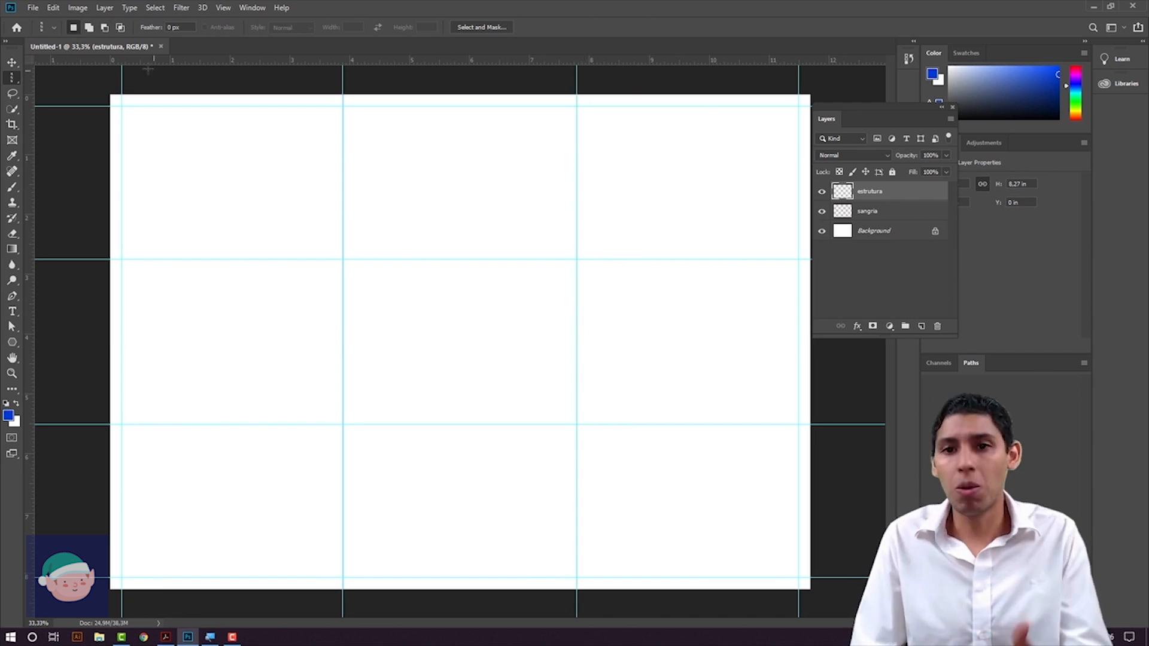
# Fill single-row selections along both horizontal third guides with the foreground blue and hide the guides
pyautogui.rightClick(12, 77)
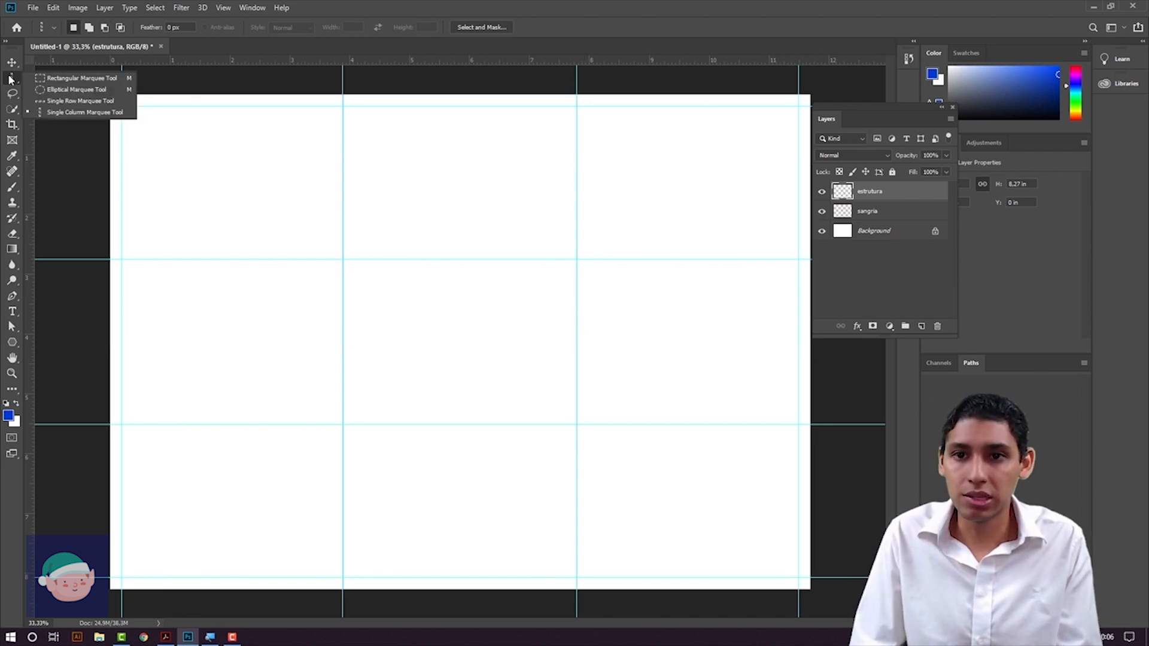
pyautogui.click(70, 102)
pyautogui.moveTo(538, 231); pyautogui.dragTo(532, 257)
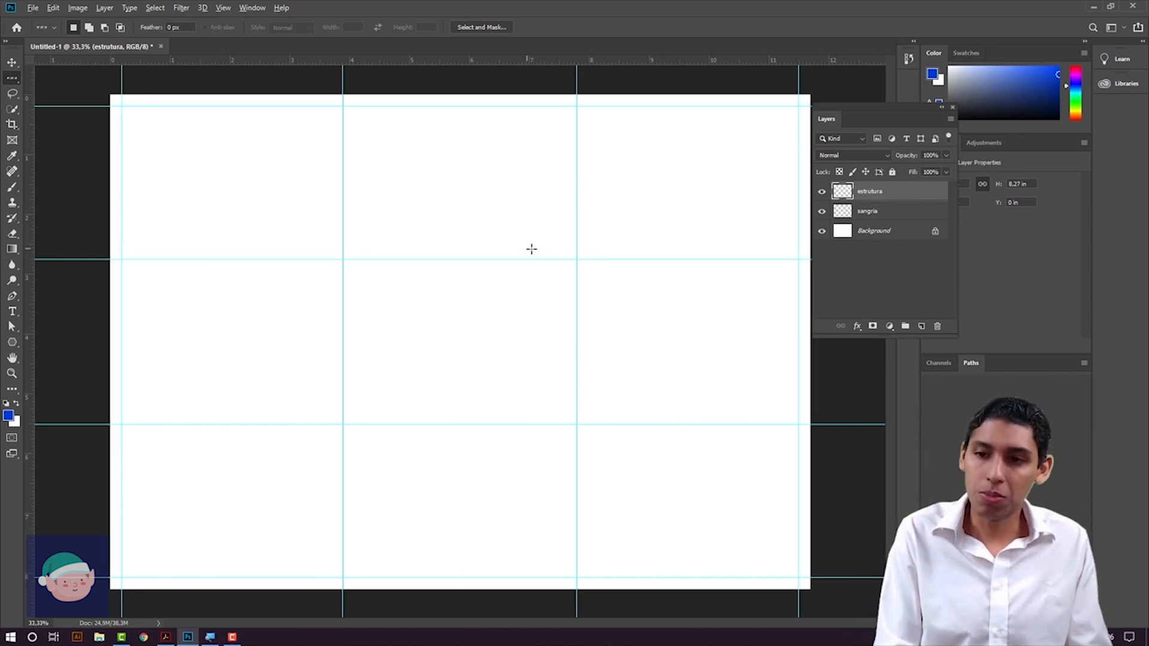
pyautogui.moveTo(569, 338); pyautogui.dragTo(538, 425)
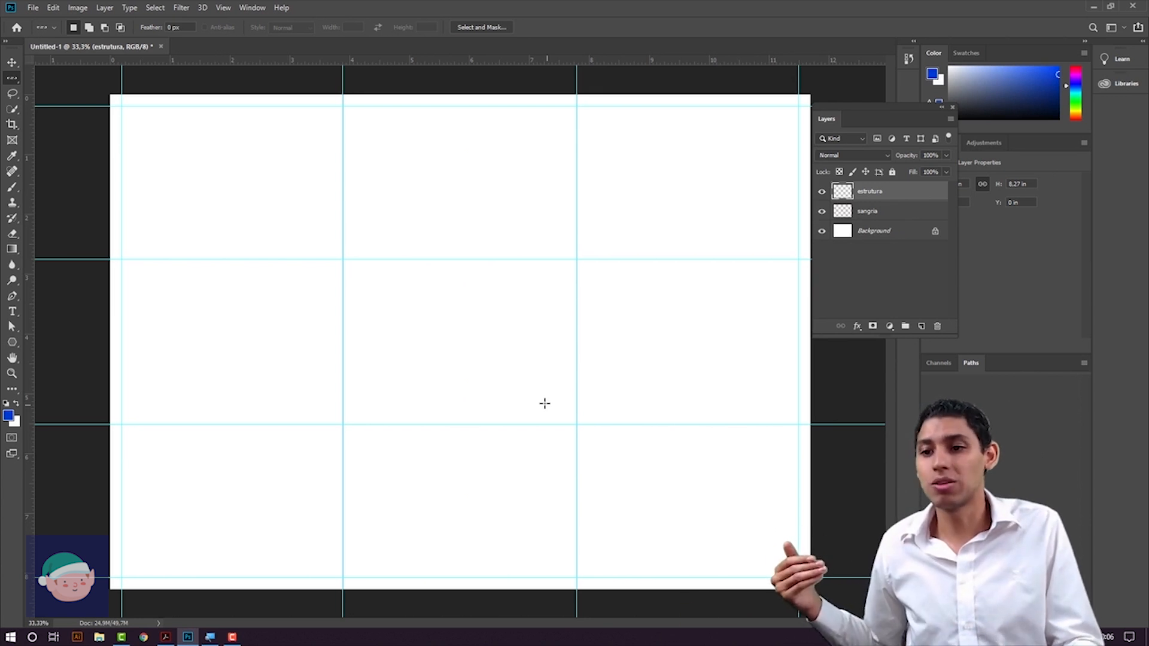
pyautogui.hotkey('ctrl', ';')
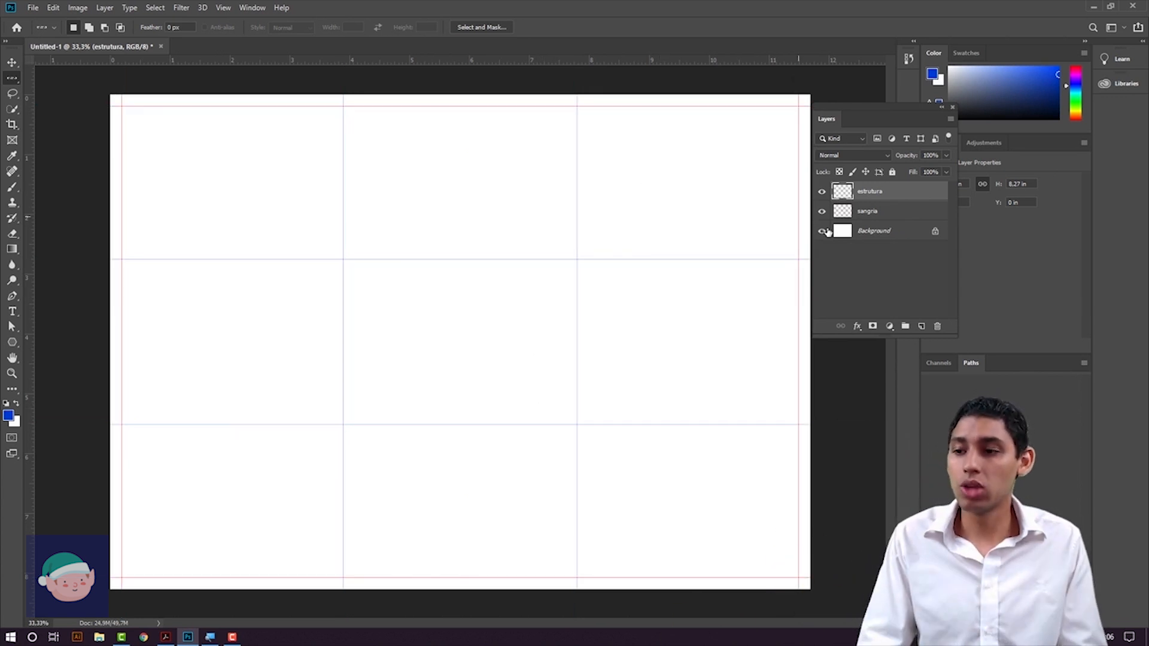
# Toggle the visibility of the estrutura and sangria layers to check each separately, leaving both shown
pyautogui.click(823, 192)
pyautogui.click(822, 212)
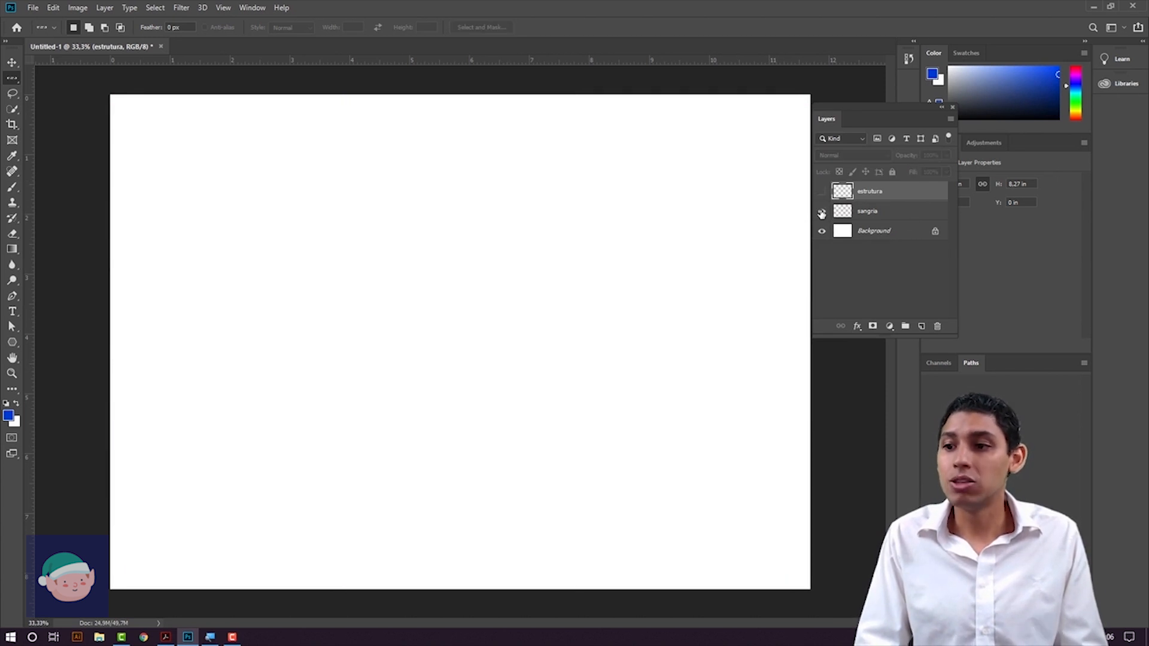
pyautogui.click(823, 211)
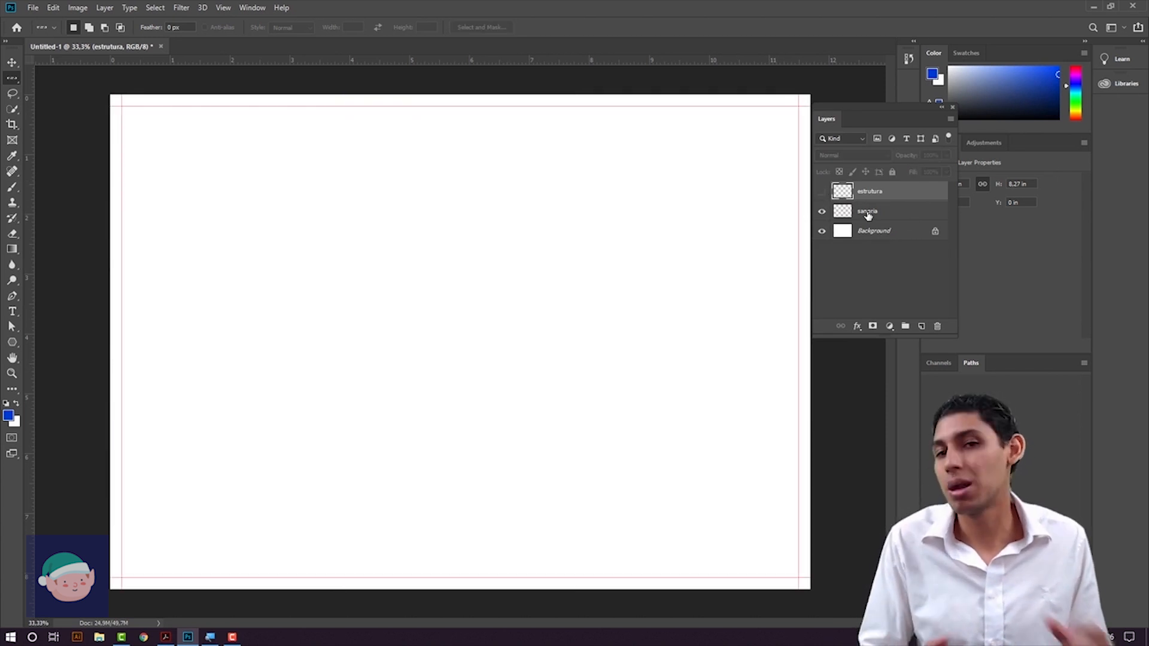
pyautogui.click(822, 192)
pyautogui.click(823, 212)
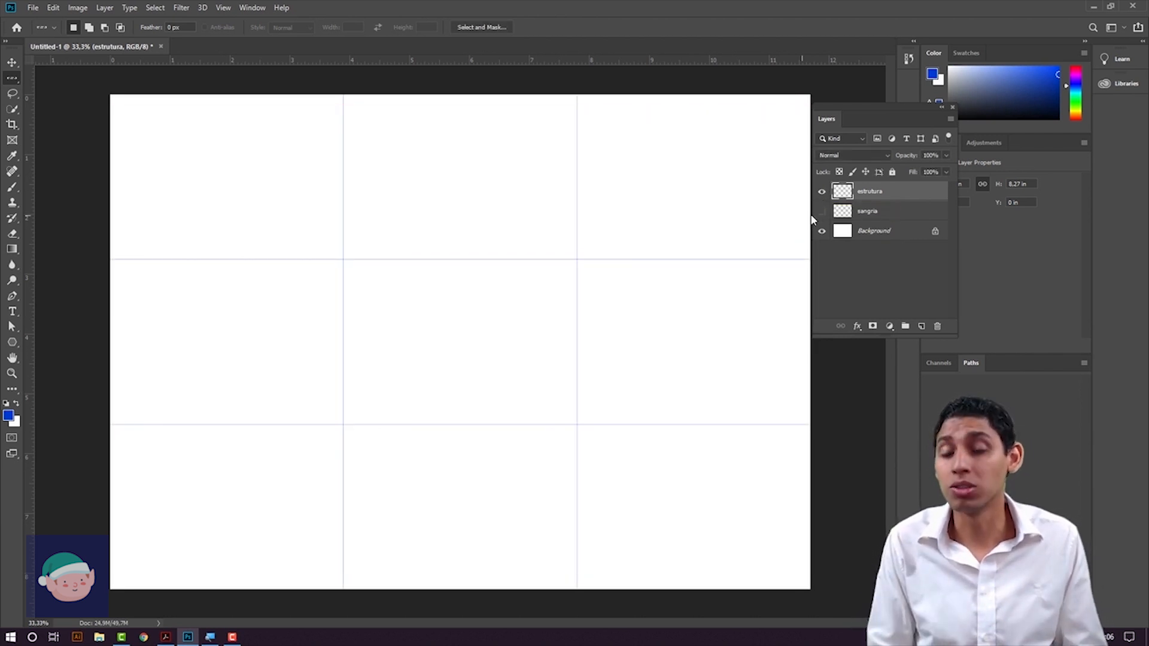
pyautogui.click(823, 211)
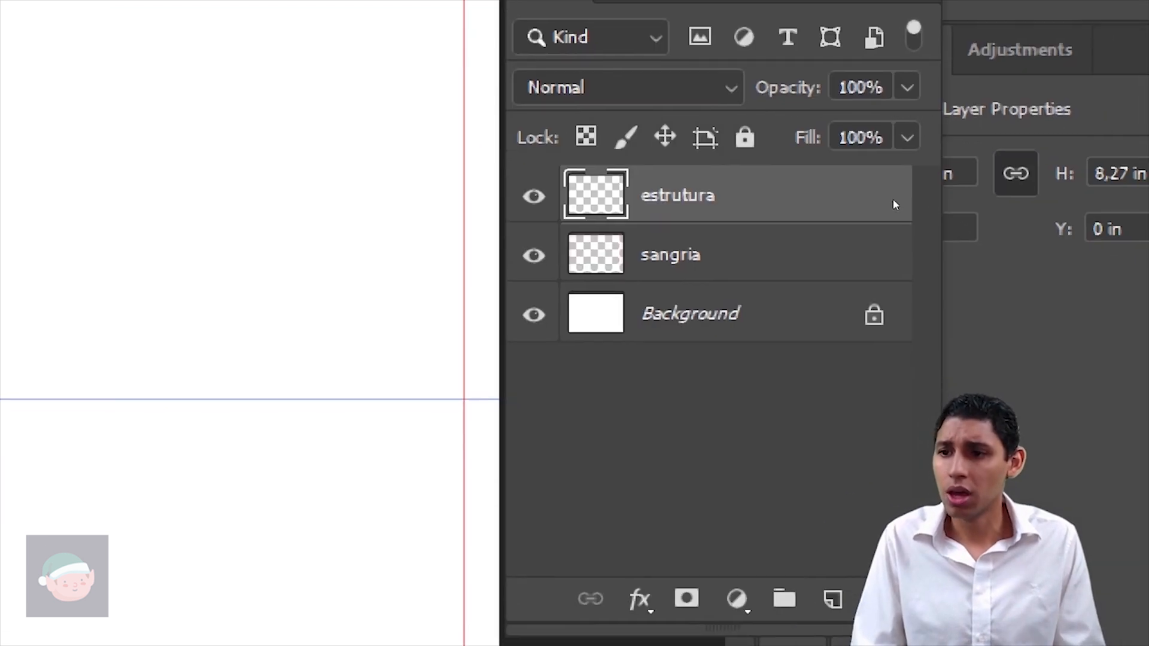
# Group the estrutura and sangria layers and name the group grid
pyautogui.keyDown('shift'); pyautogui.click(898, 225); pyautogui.keyUp('shift')
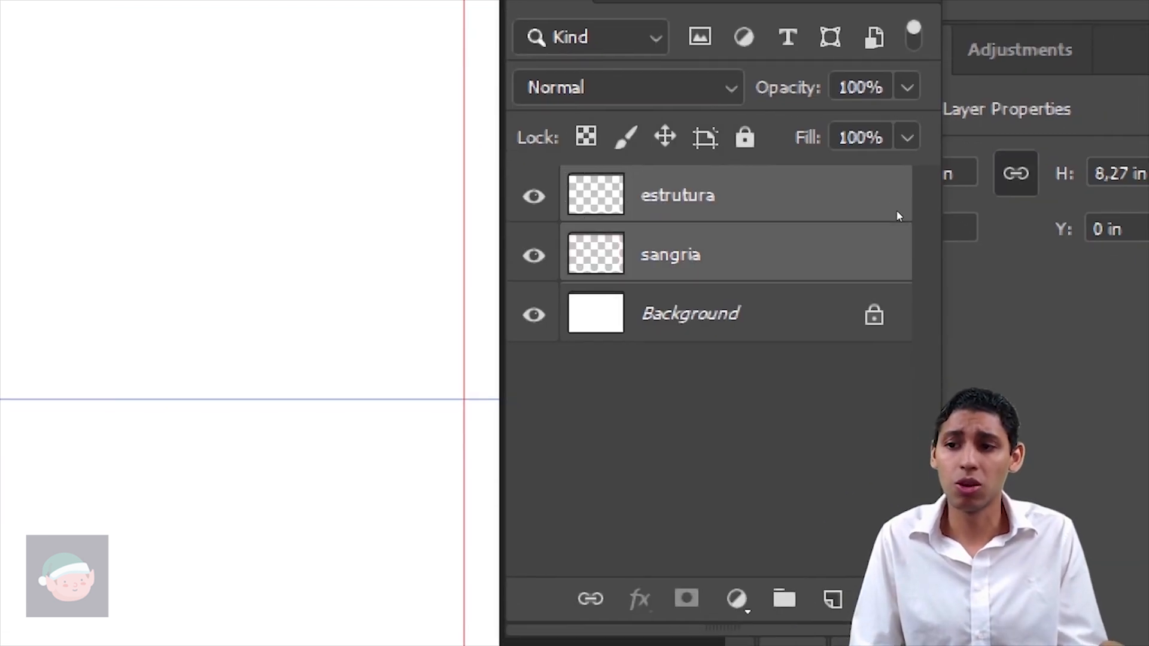
pyautogui.hotkey('ctrl', 'g')
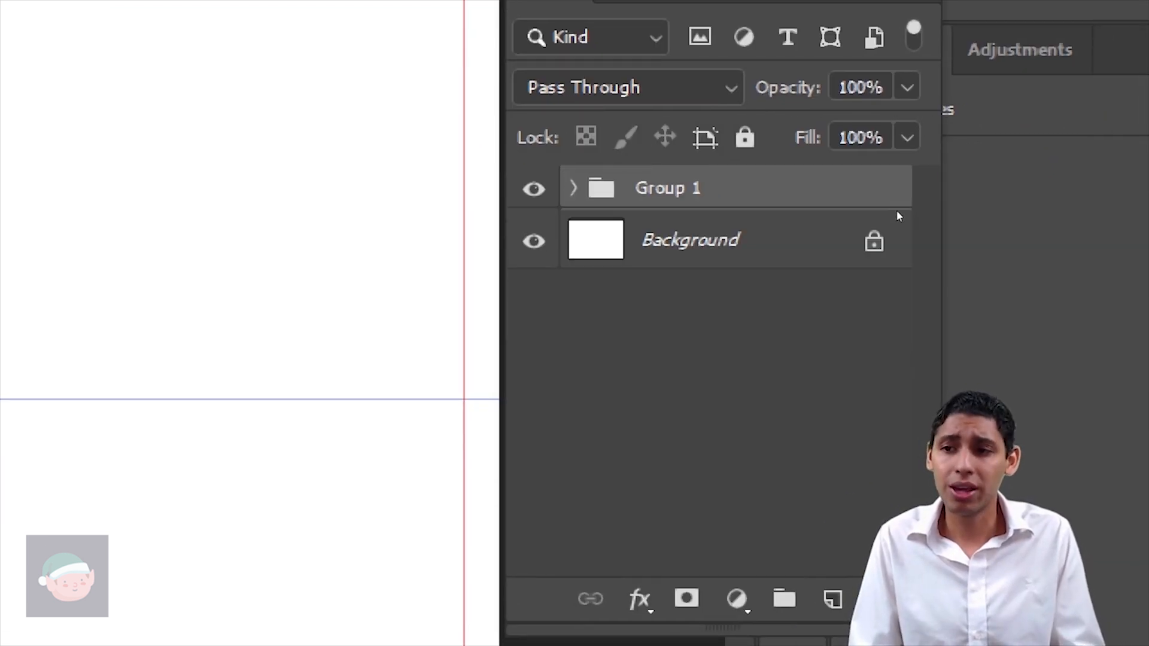
pyautogui.doubleClick(865, 188)
pyautogui.write('recuas')
pyautogui.press('BackSpace')
pyautogui.press('BackSpace')
pyautogui.press('BackSpace')
pyautogui.press('BackSpace')
pyautogui.press('BackSpace')
pyautogui.press('BackSpace')
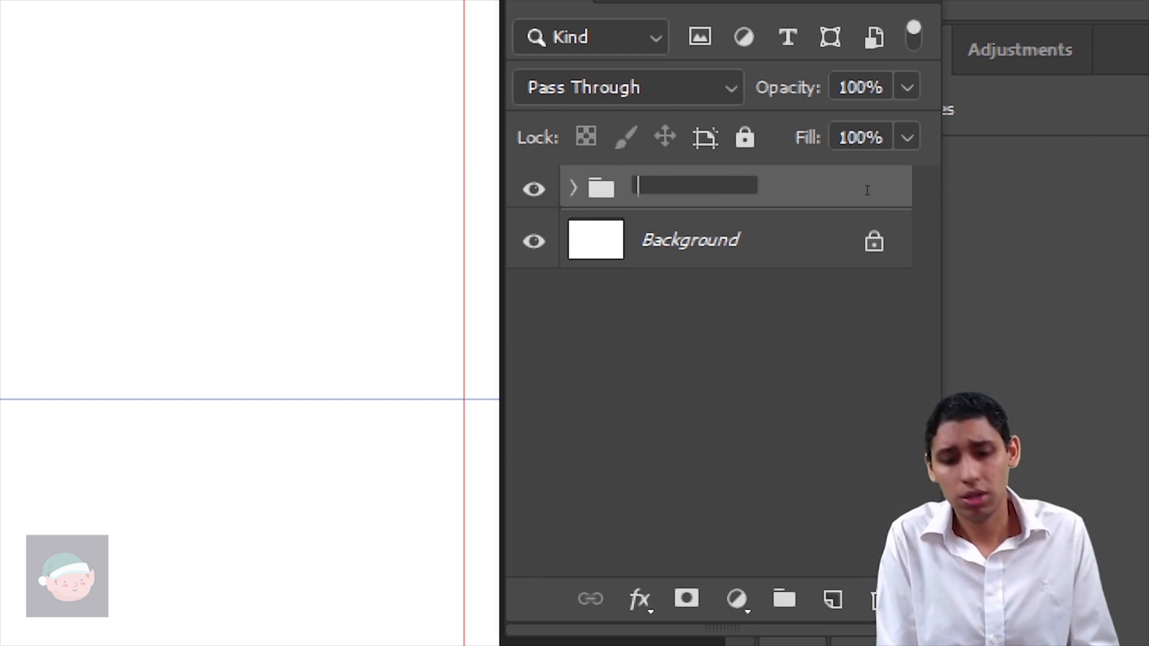
pyautogui.write('grid')
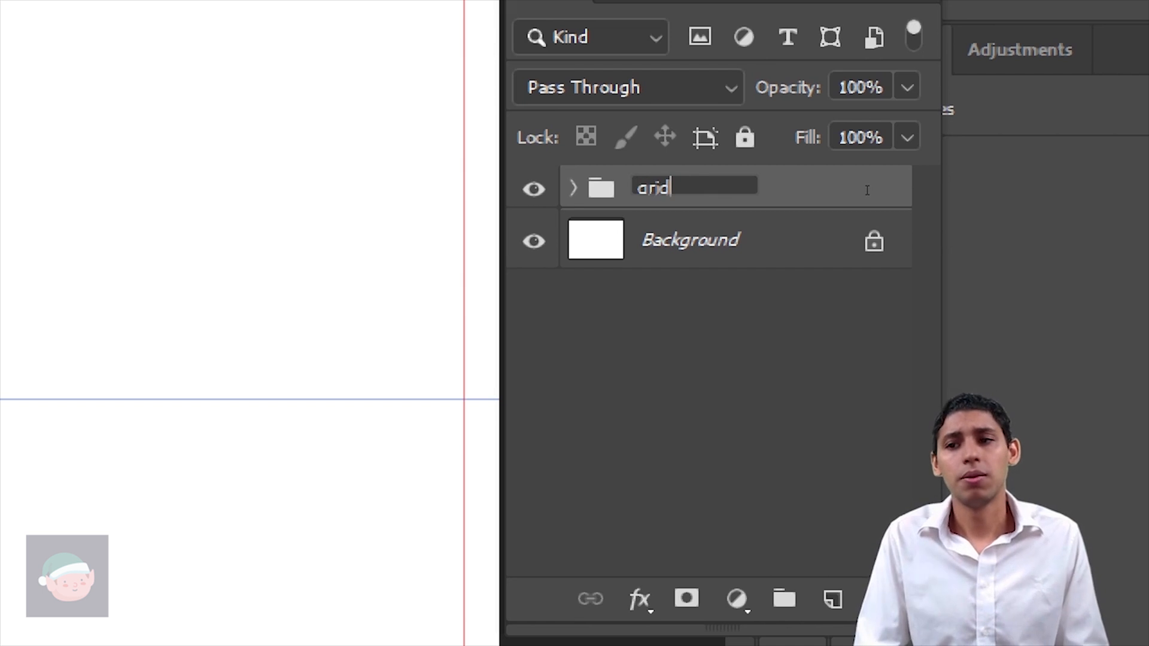
pyautogui.click(924, 204)
pyautogui.click(886, 228)
pyautogui.click(880, 190)
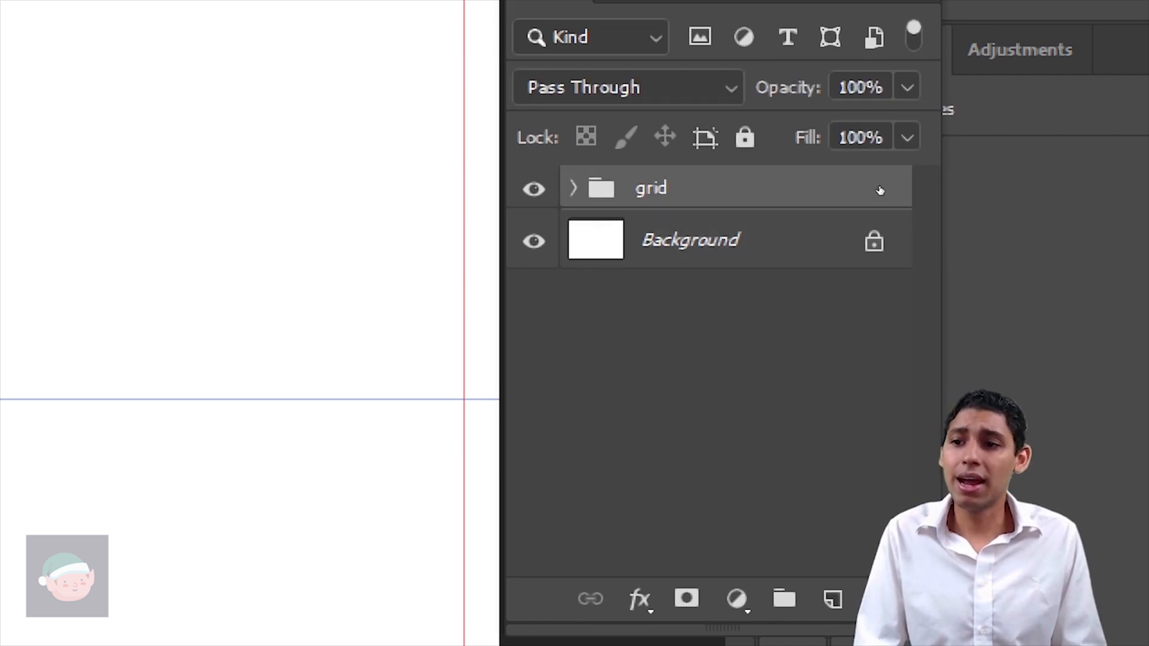
# Mark the grid group with the Red color label
pyautogui.rightClick(828, 196)
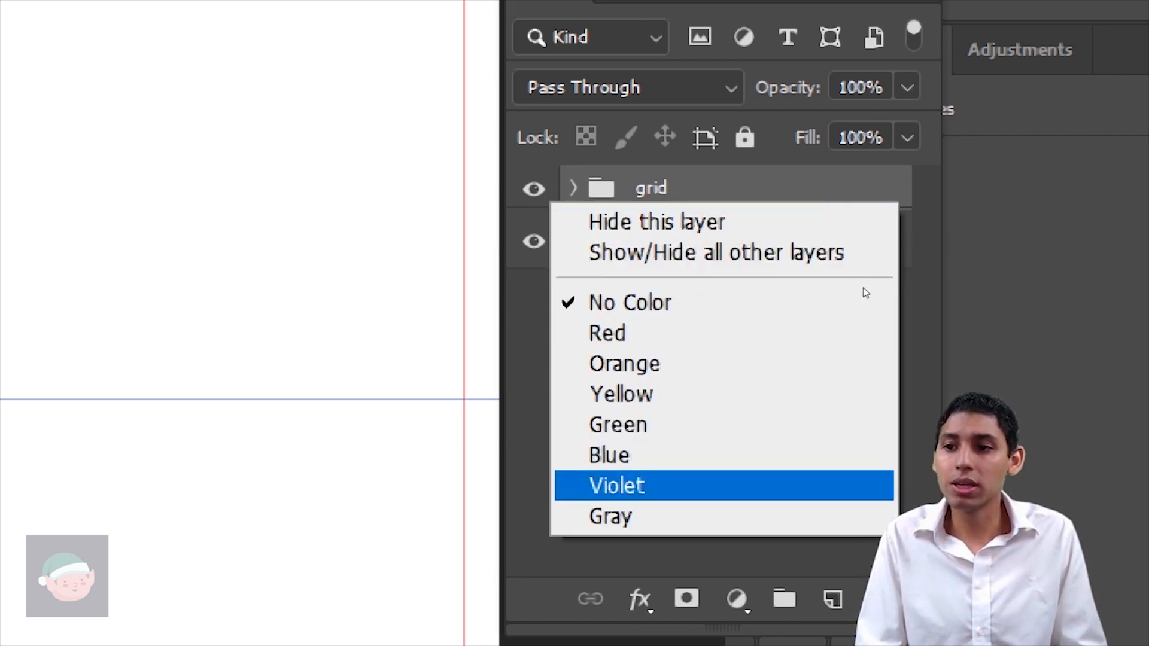
pyautogui.press('Down')
pyautogui.press('Down')
pyautogui.press('Up')
pyautogui.press('Up')
pyautogui.press('Up')
pyautogui.press('Up')
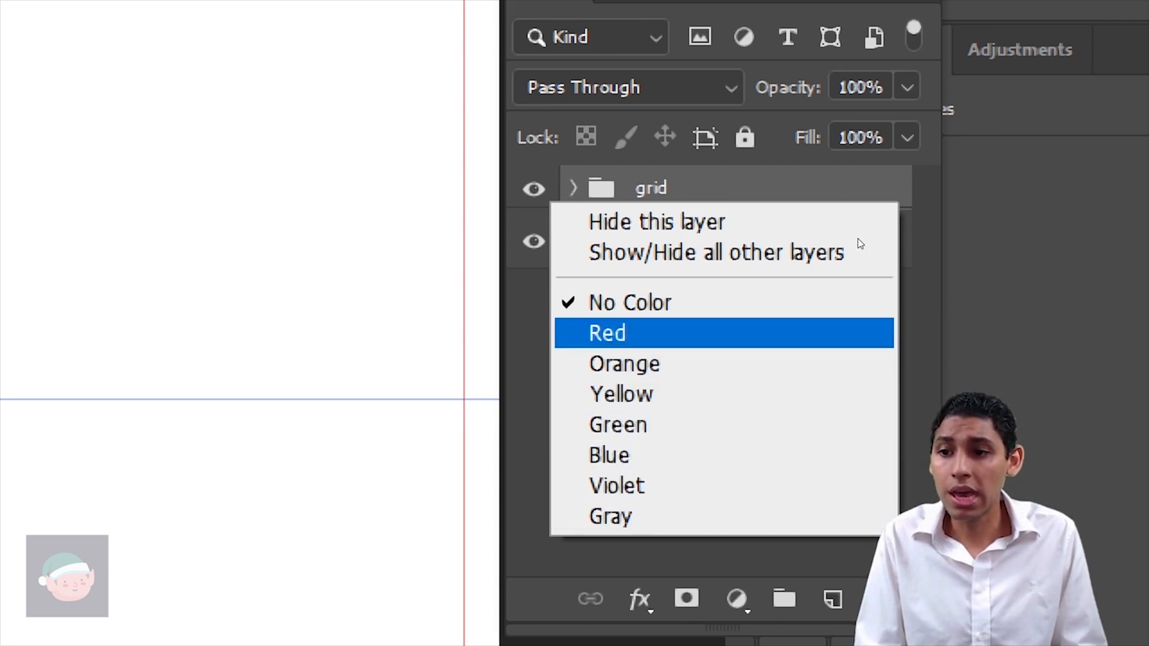
pyautogui.press('Return')
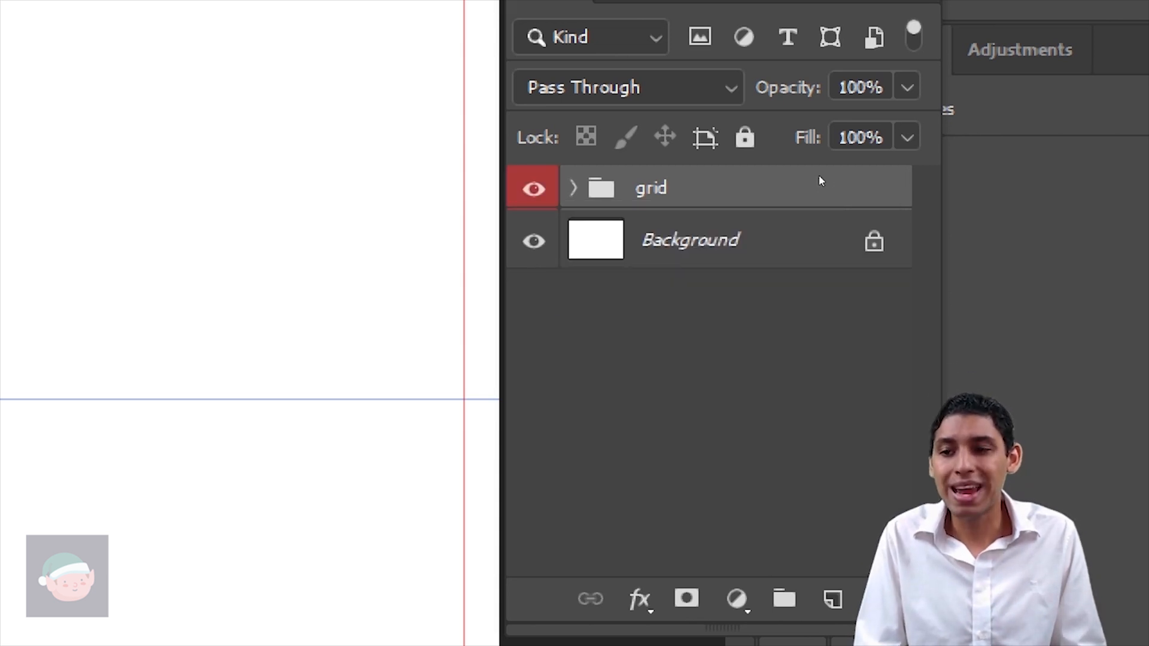